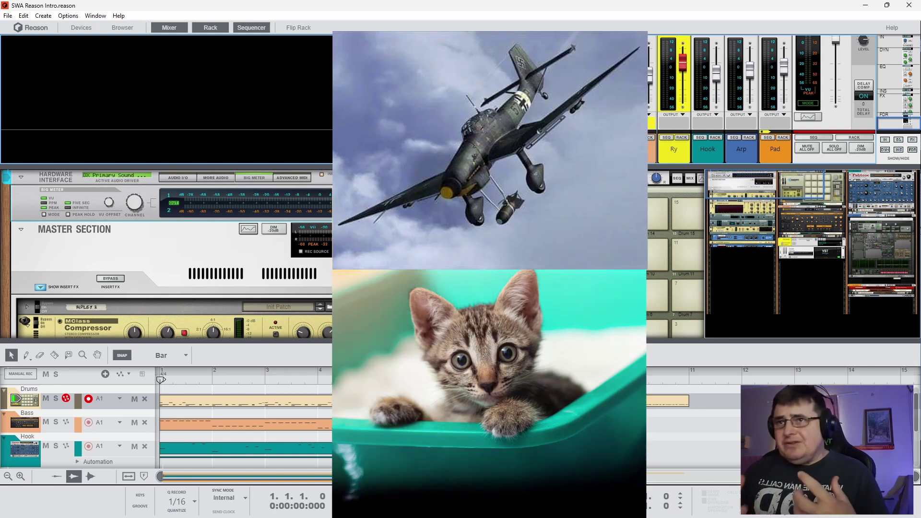
Step: Check the Drums device's actions and the Options menu without choosing anything
right_click(491, 238)
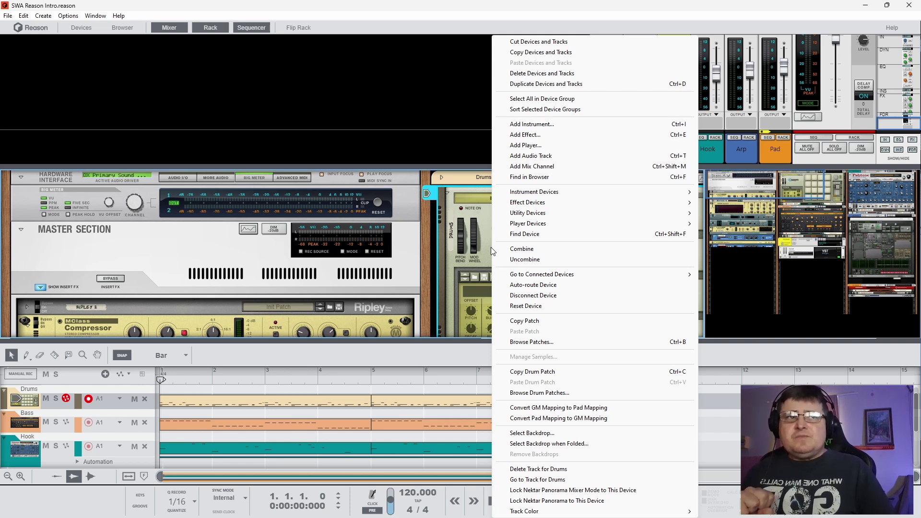
click(483, 220)
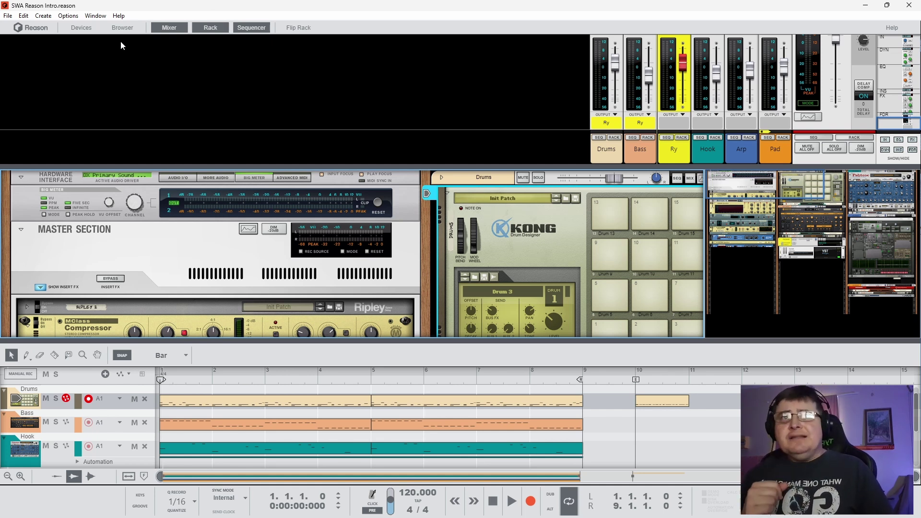
click(62, 18)
Step: Open Edit > Preferences and move the dialog slightly left
mouse_move(29, 18)
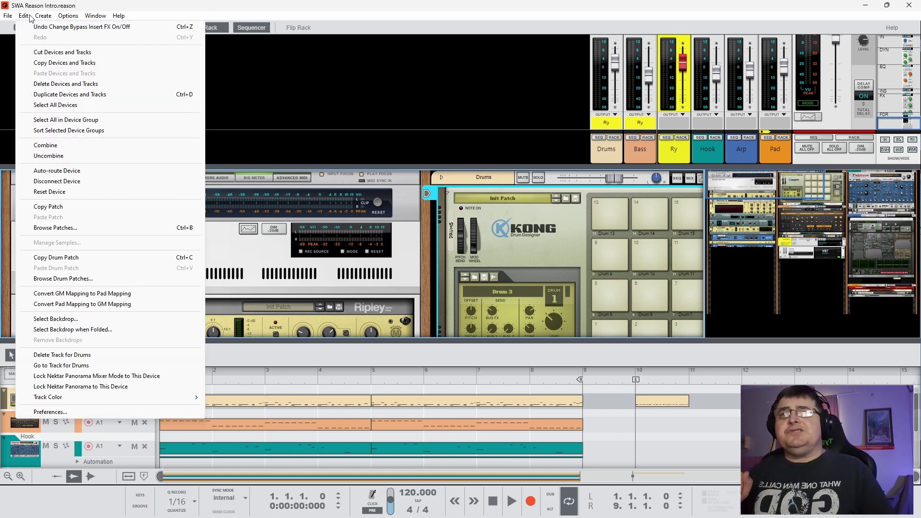
click(74, 411)
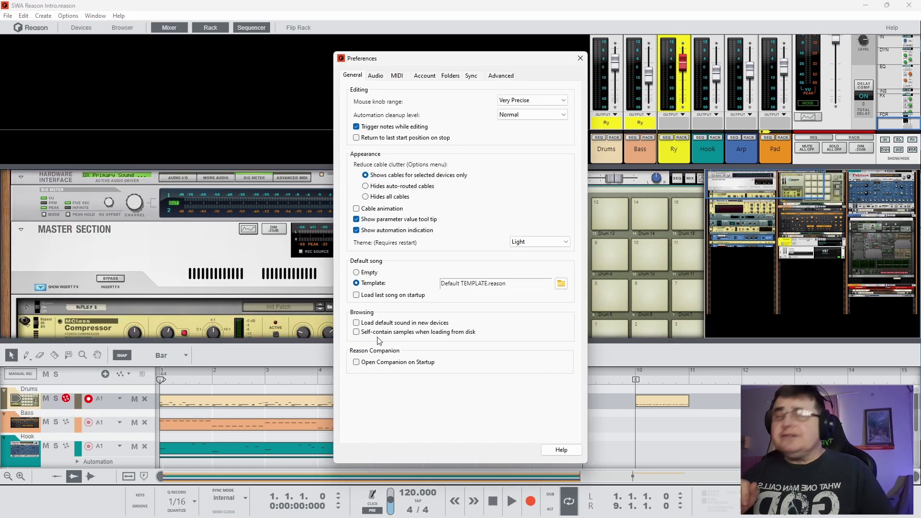
drag(409, 60, 365, 55)
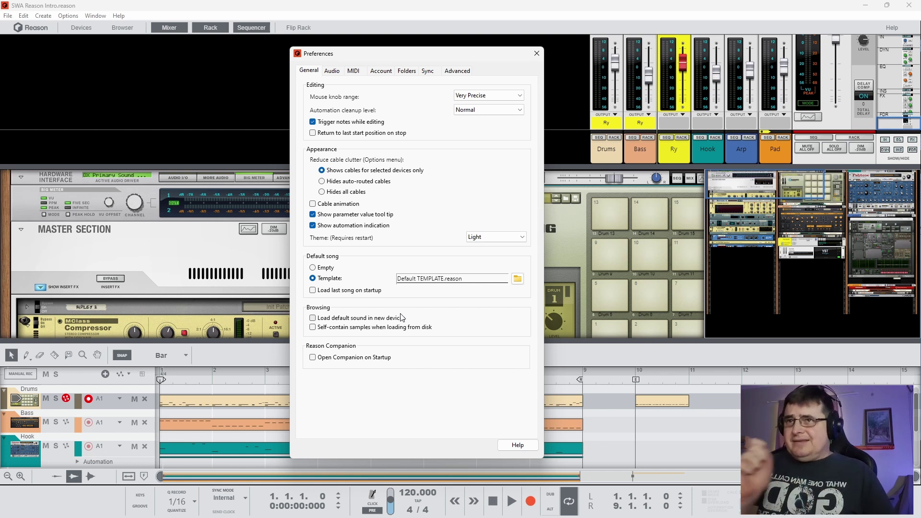
Step: Check the Theme choices, keep it on Light, and view the Folders settings
click(504, 237)
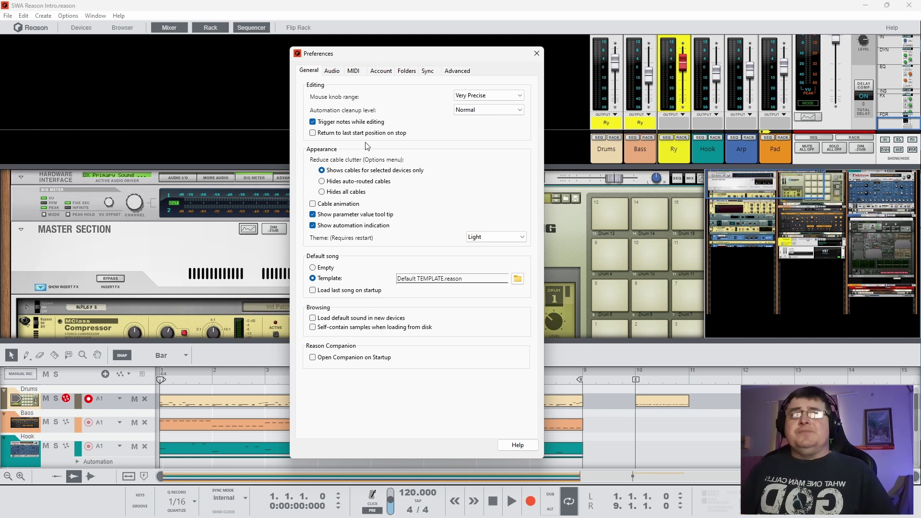
click(407, 71)
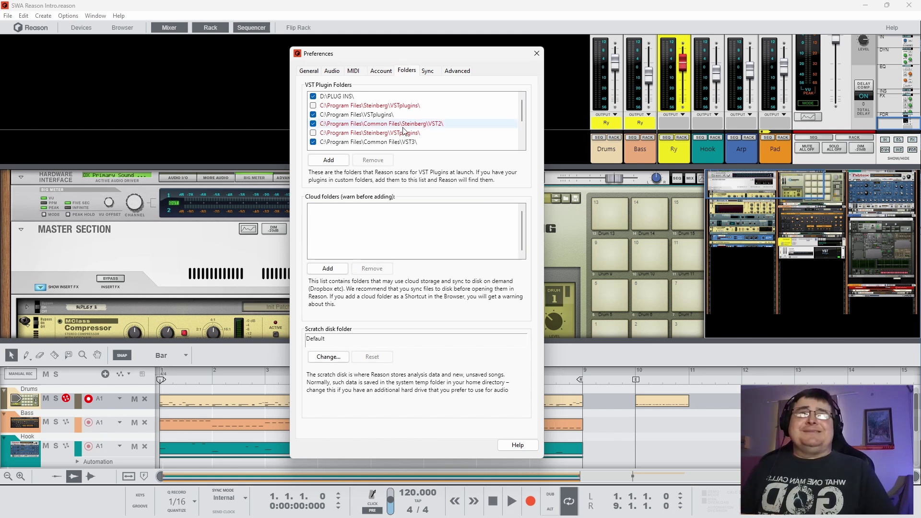
Step: Review the MIDI control surface settings, then close Preferences
click(353, 71)
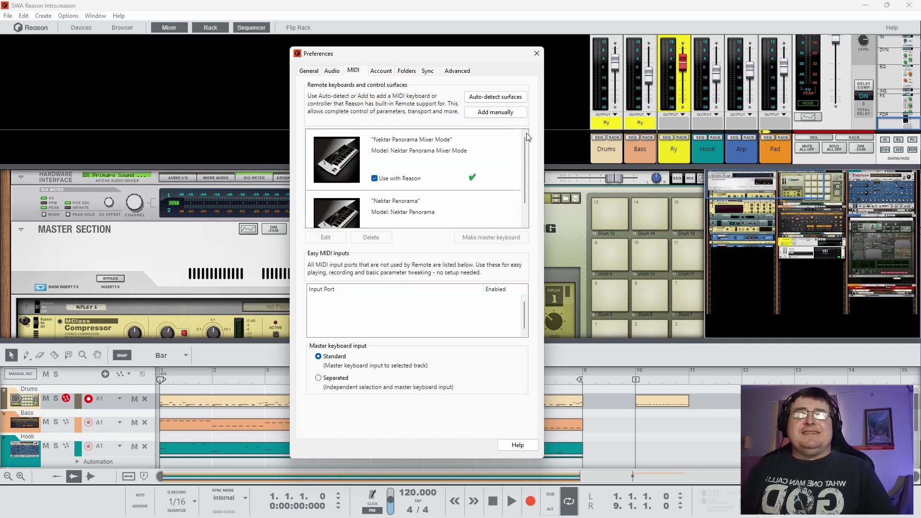
click(537, 54)
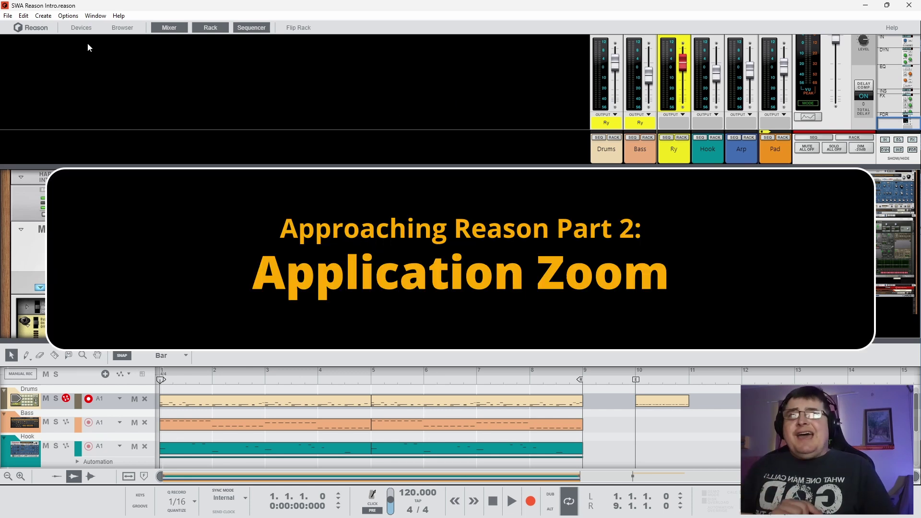
Step: Scale the interface to 80% and raise the dividers so the sequencer shows the Arp and Pad tracks
click(75, 18)
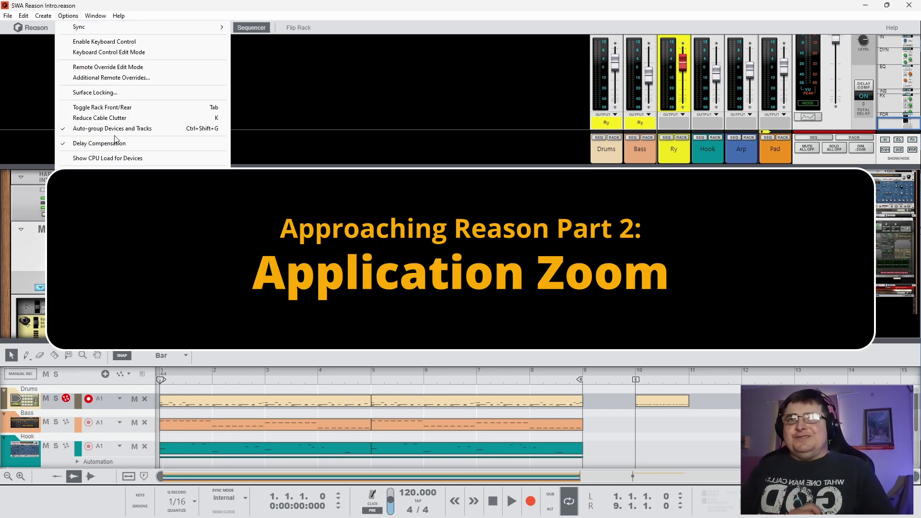
mouse_move(211, 184)
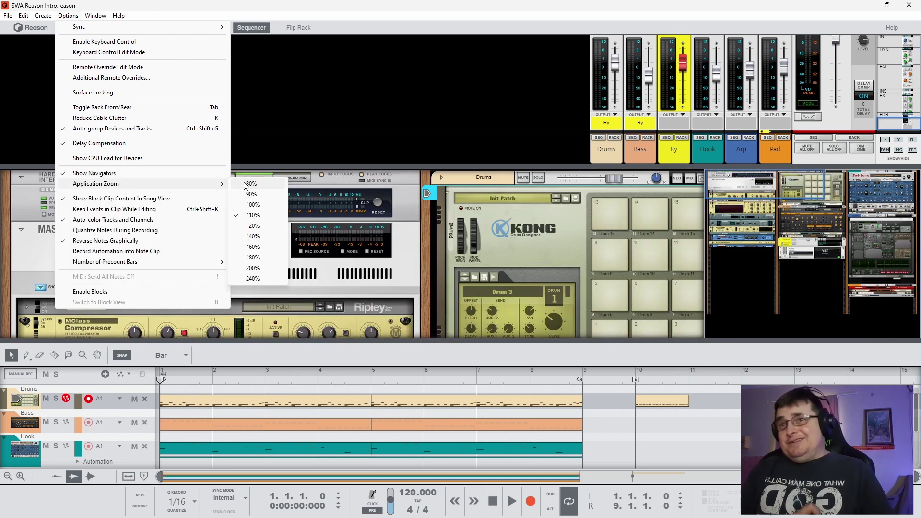
click(249, 184)
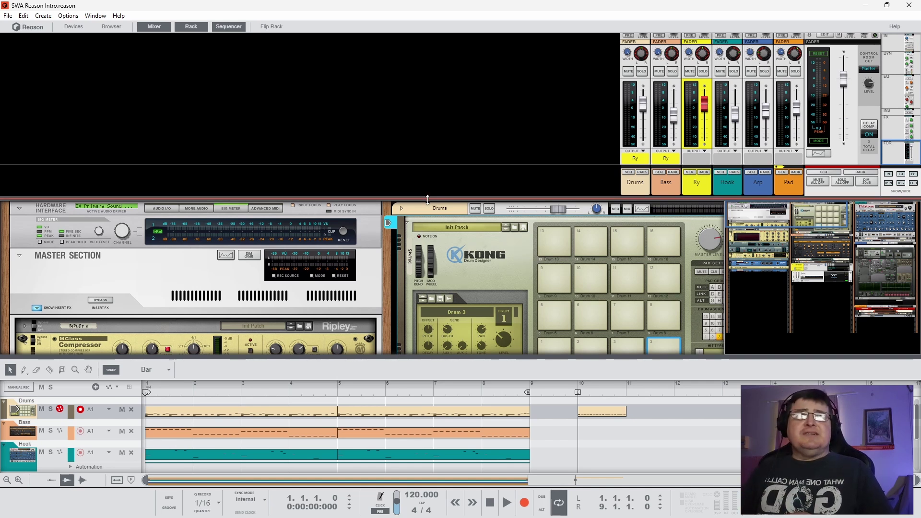
drag(430, 196, 431, 189)
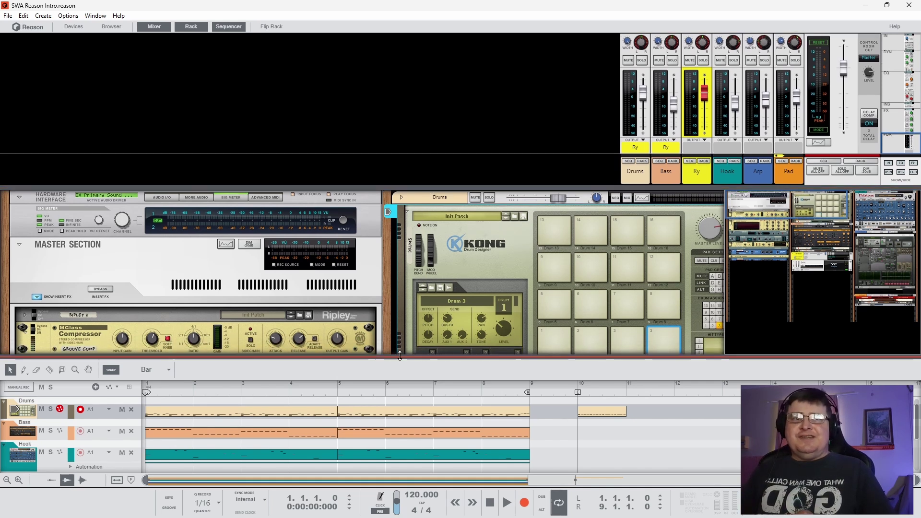
drag(403, 358, 403, 309)
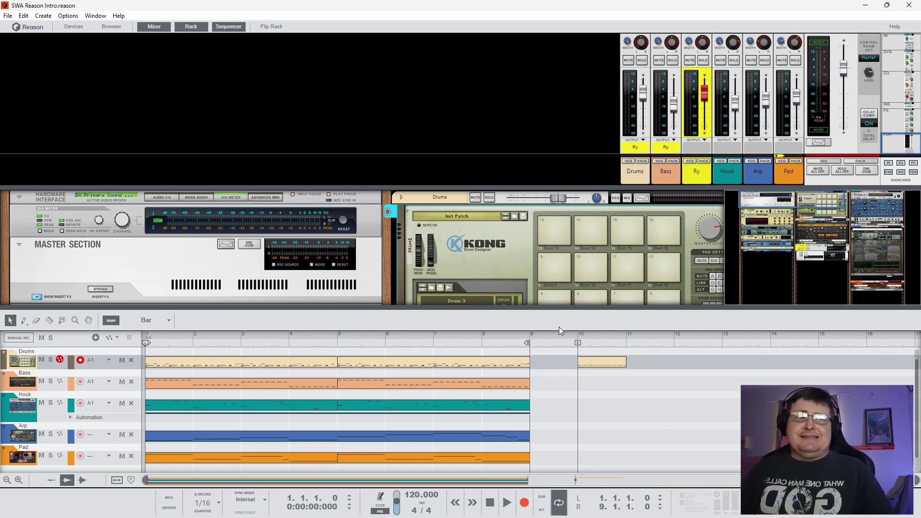
Step: Scale the interface to 160% and enlarge the rack to reveal the Master Section
click(73, 17)
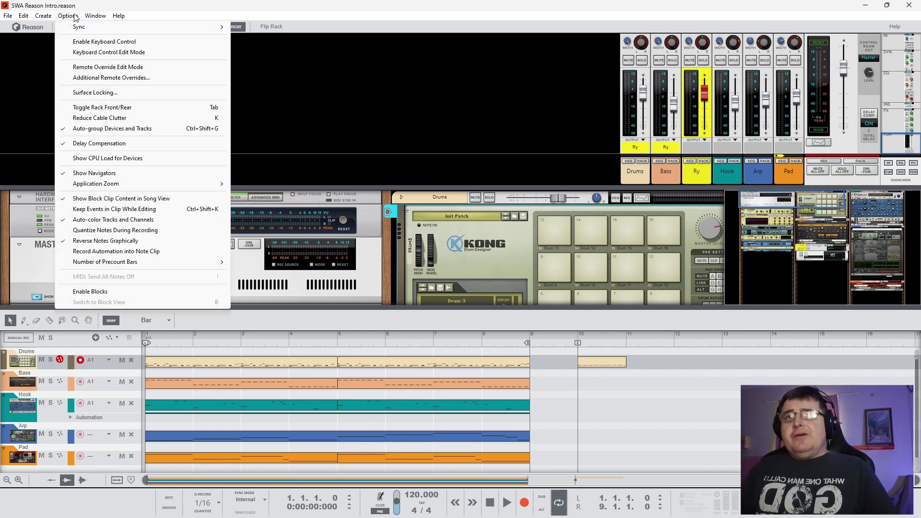
mouse_move(217, 188)
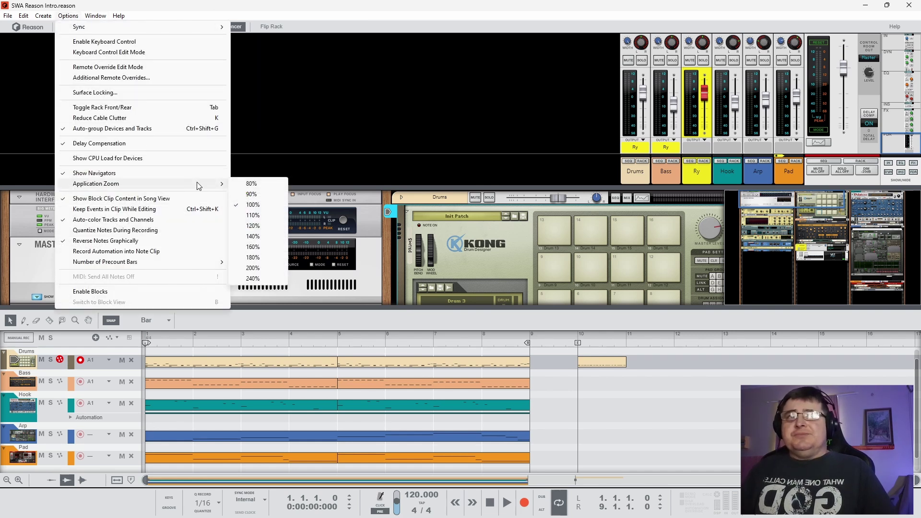
click(259, 246)
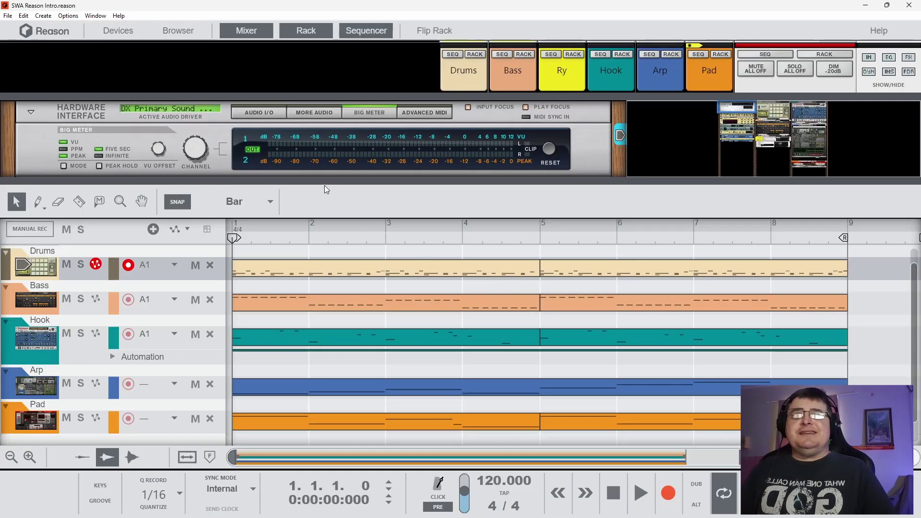
drag(324, 183, 324, 280)
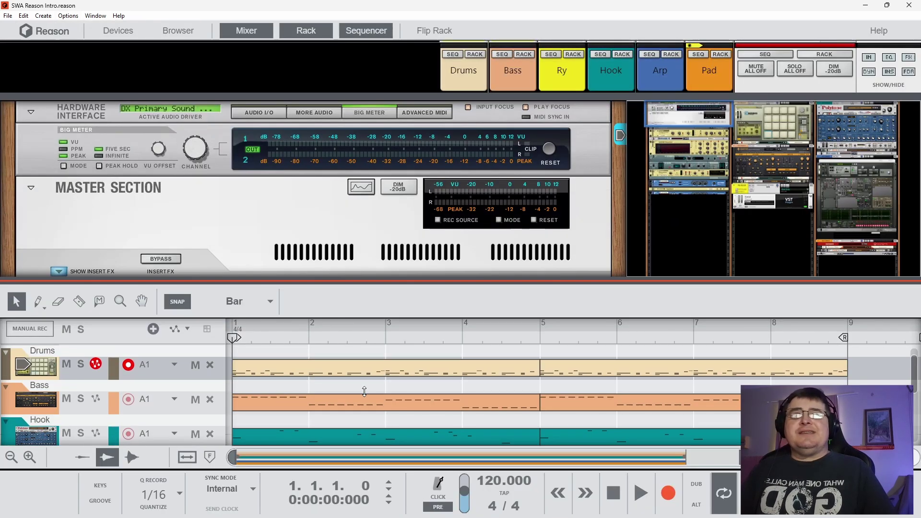
Step: Show only the rack (F6) and move the navigator to the Arp track's Thor synthesizer
click(711, 165)
click(773, 154)
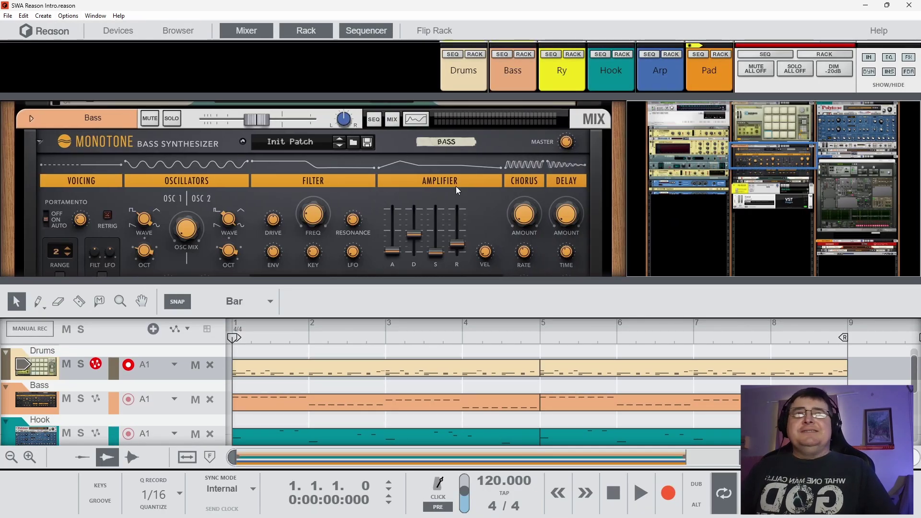
drag(774, 160, 773, 205)
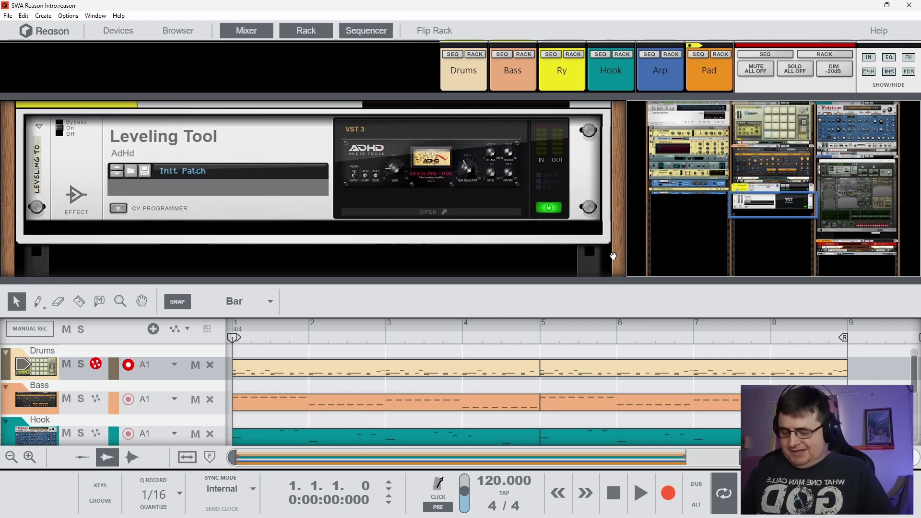
key(F6)
drag(769, 185, 860, 147)
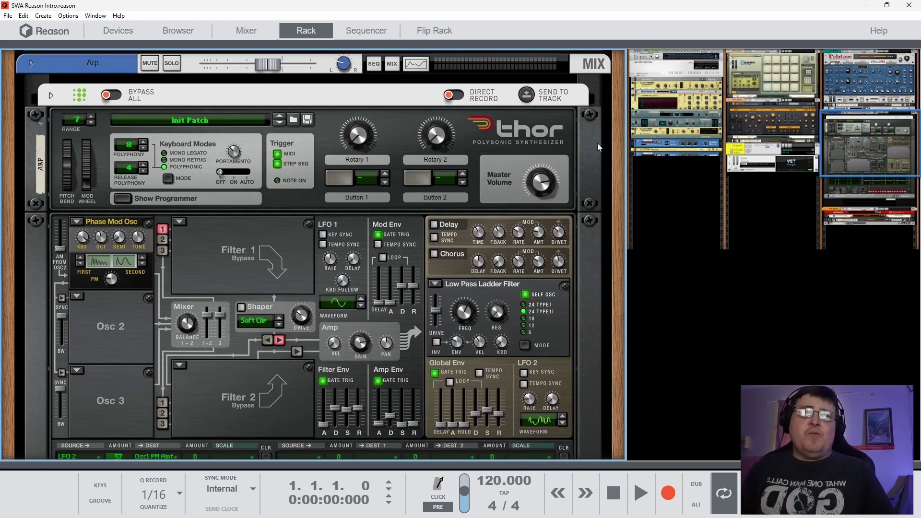
drag(621, 147, 621, 95)
mouse_move(412, 253)
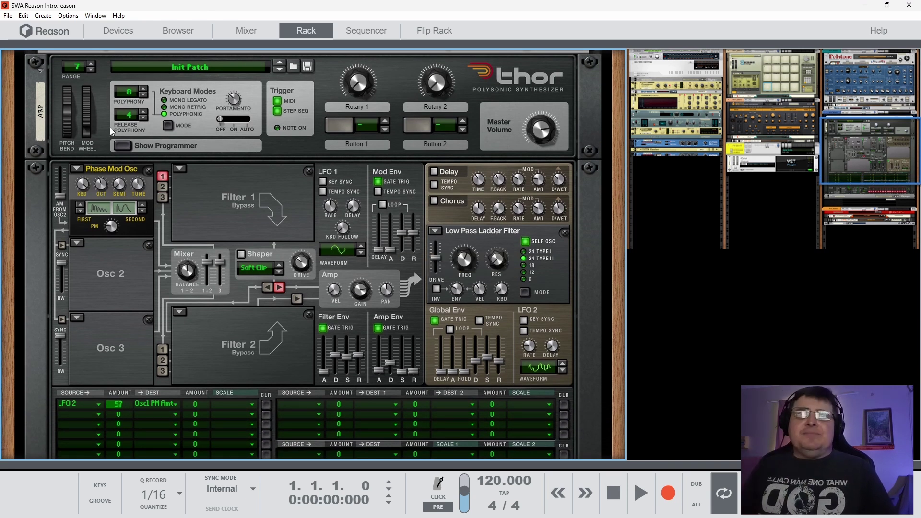
Step: Set Application Zoom to 140%, then 110%, and scroll the rack up to the Hook's Polytone
click(67, 15)
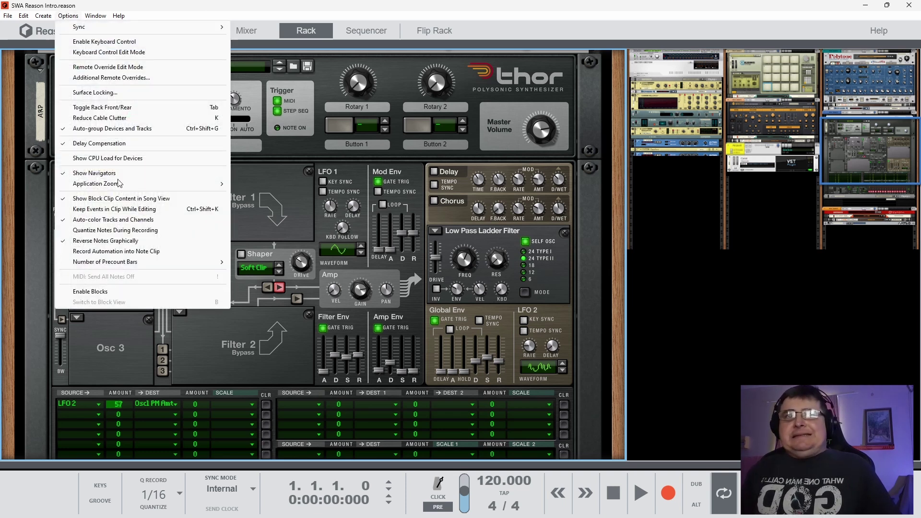
mouse_move(119, 187)
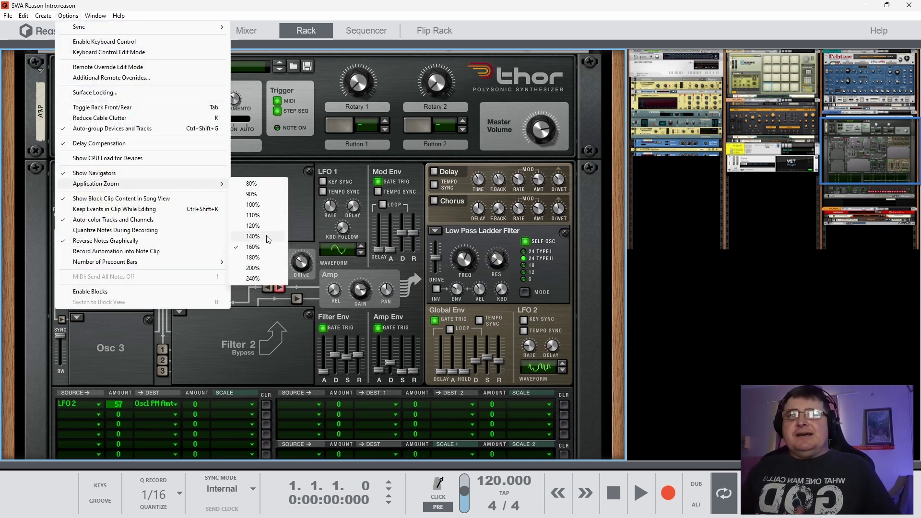
click(252, 236)
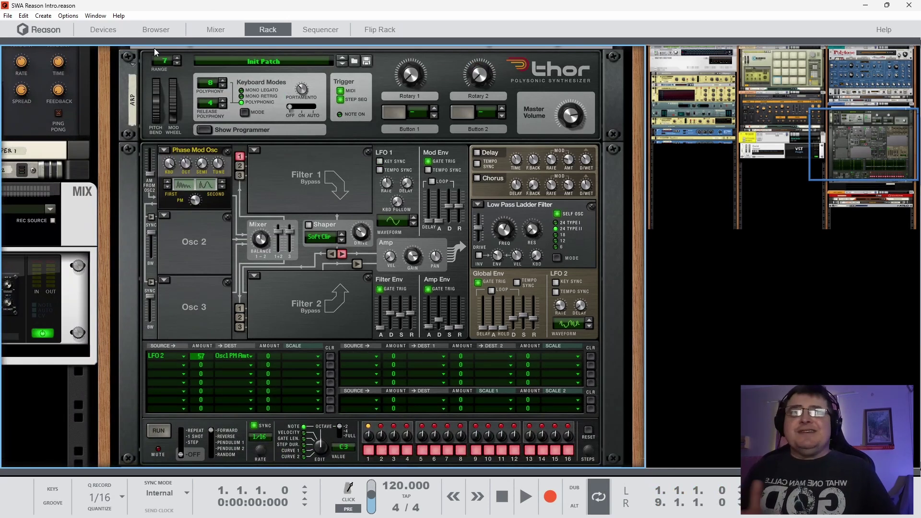
click(68, 16)
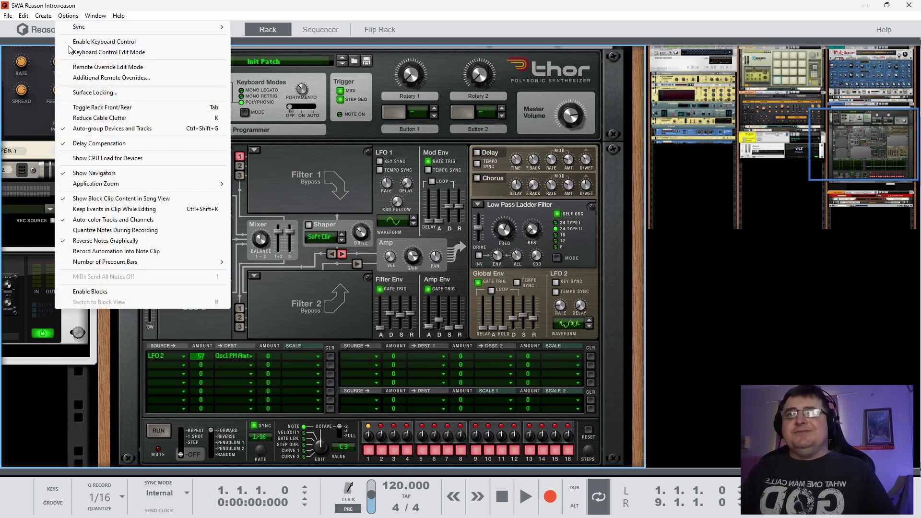
mouse_move(160, 187)
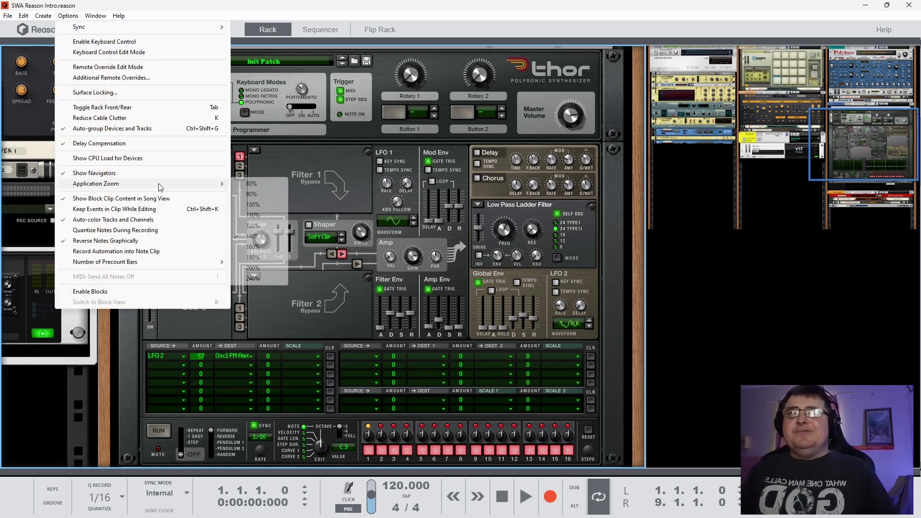
click(257, 215)
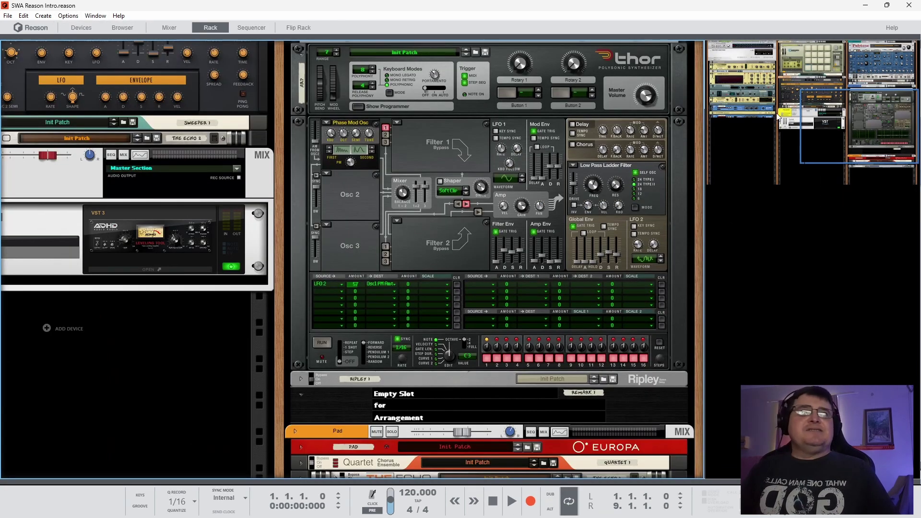
click(846, 76)
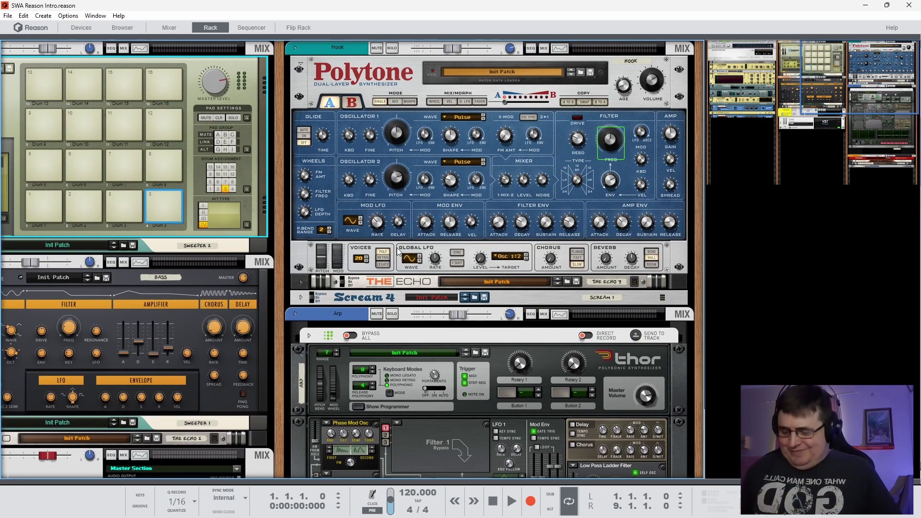
Step: Toggle the Sequencer, Mixer and Rack with F7, F5, F6, ending with all three shown
key(F7)
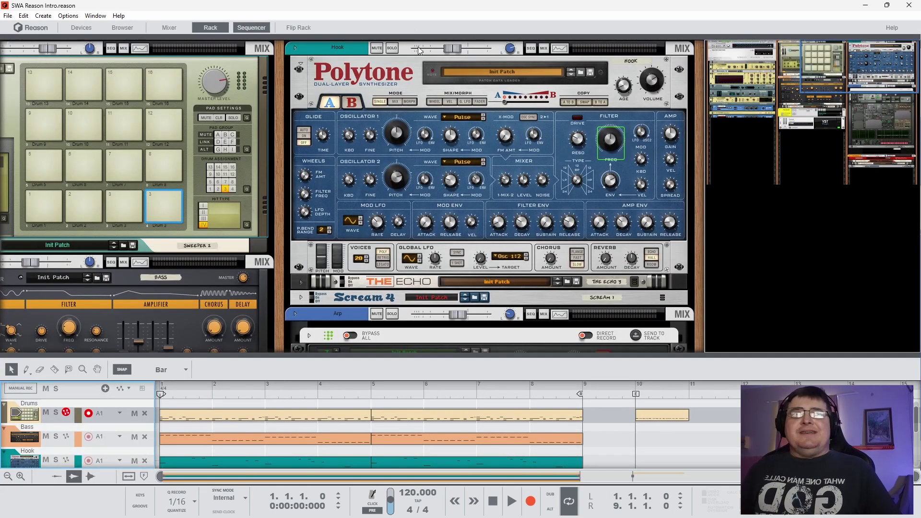
key(F5)
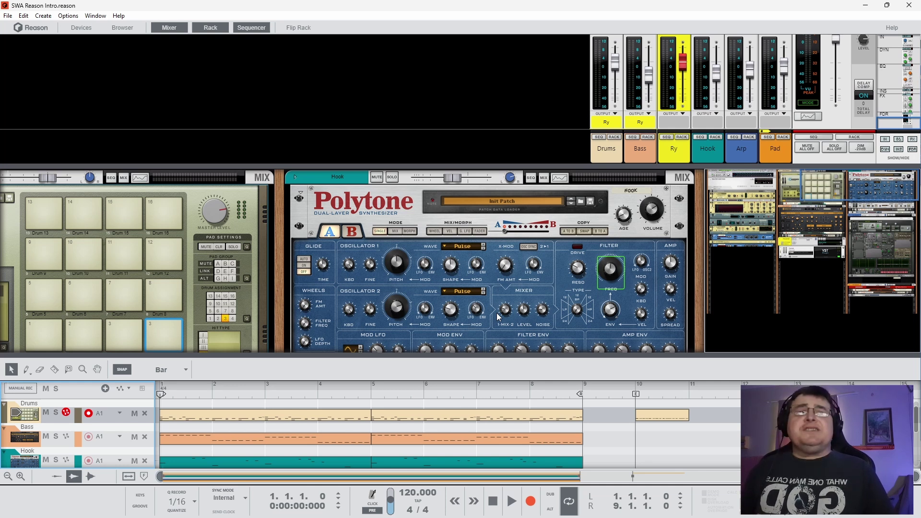
key(F5)
key(F6)
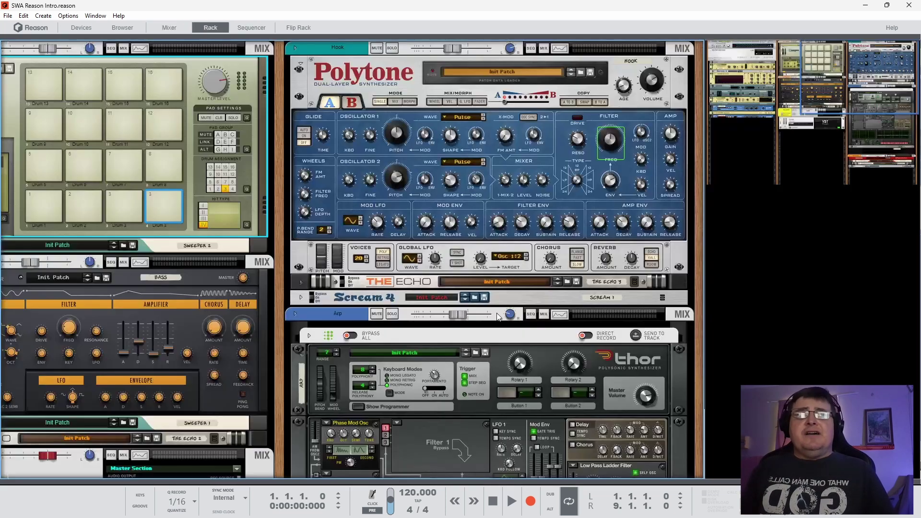
key(F7)
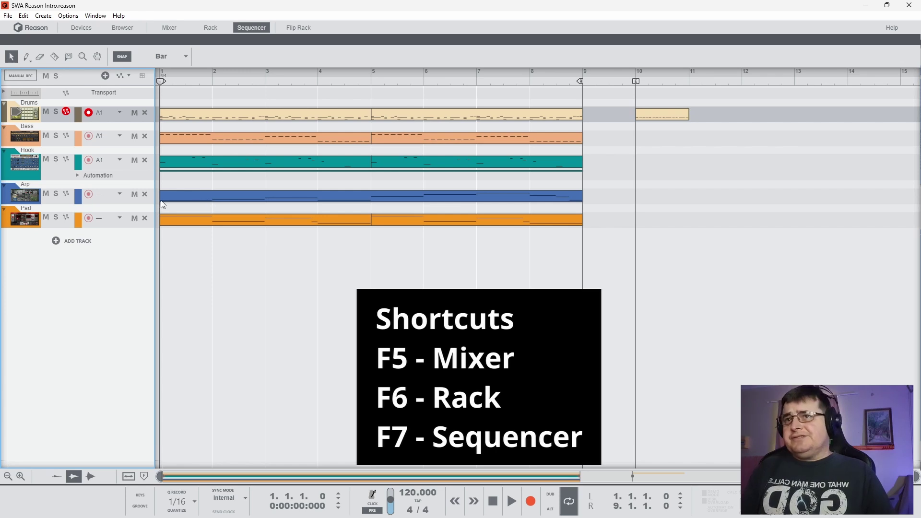
click(172, 30)
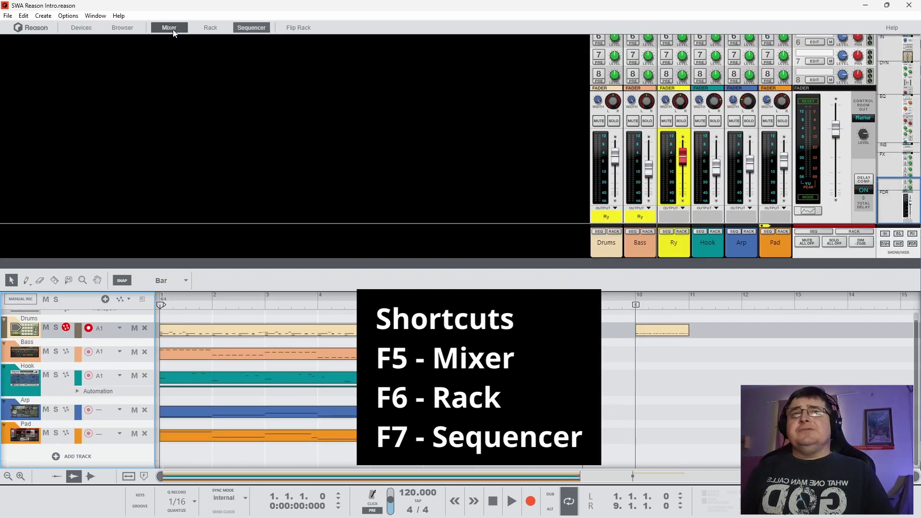
click(210, 27)
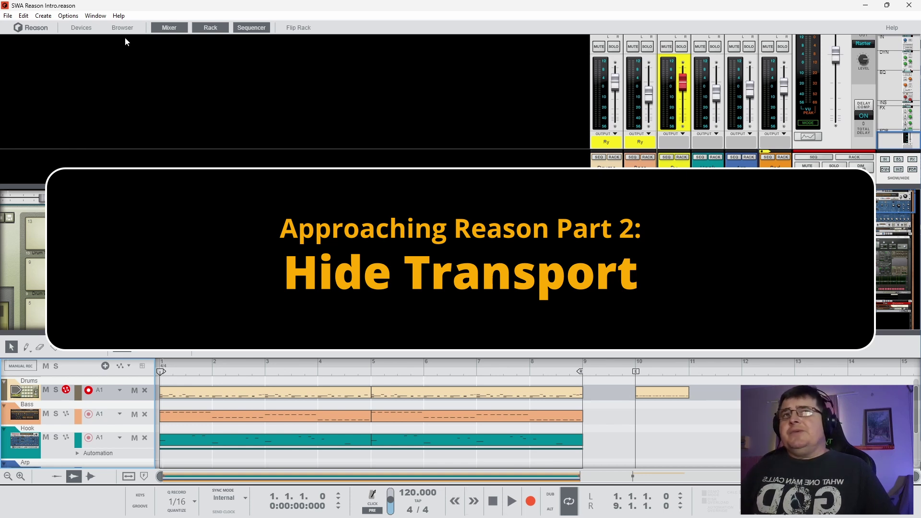
Step: Hide the transport bar, play and stop the song, then show the transport panel again
click(90, 17)
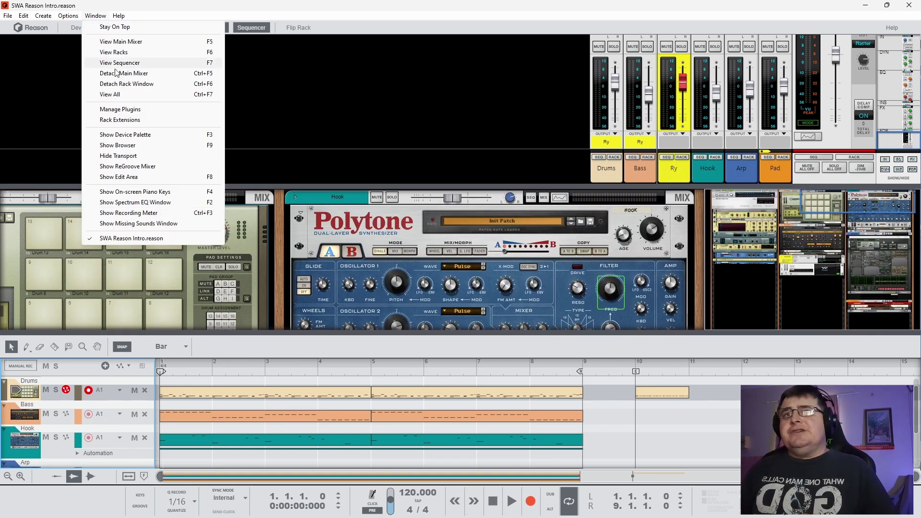
click(146, 155)
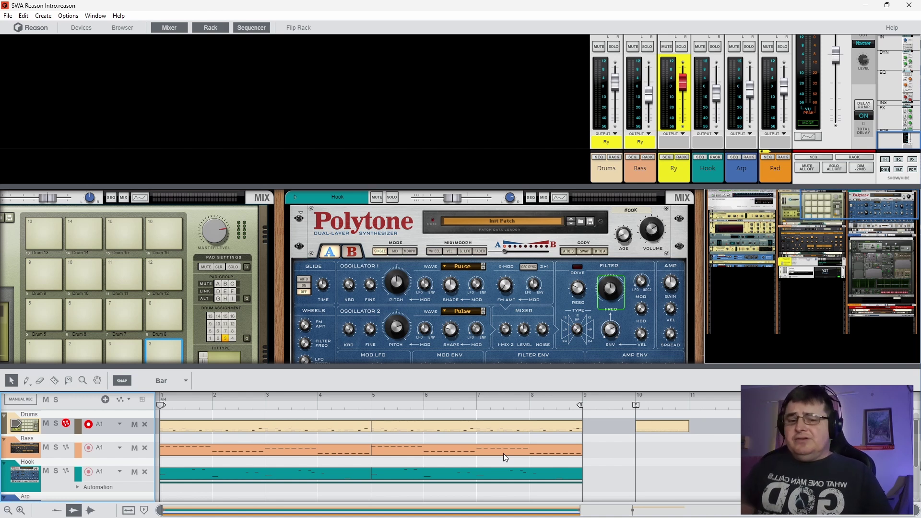
key(space)
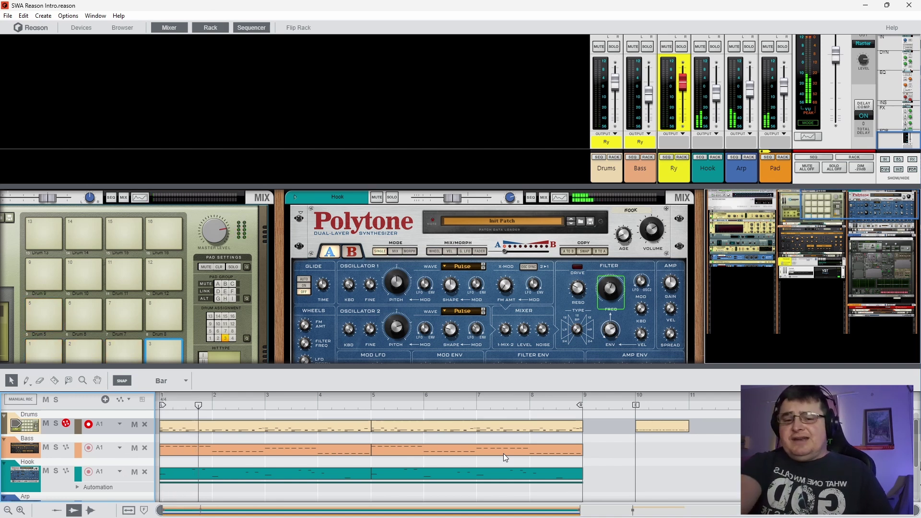
key(space)
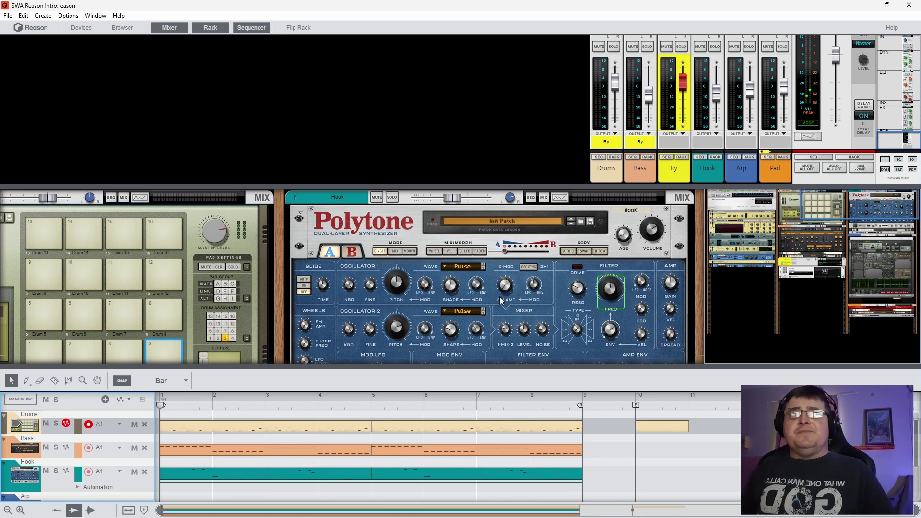
click(89, 16)
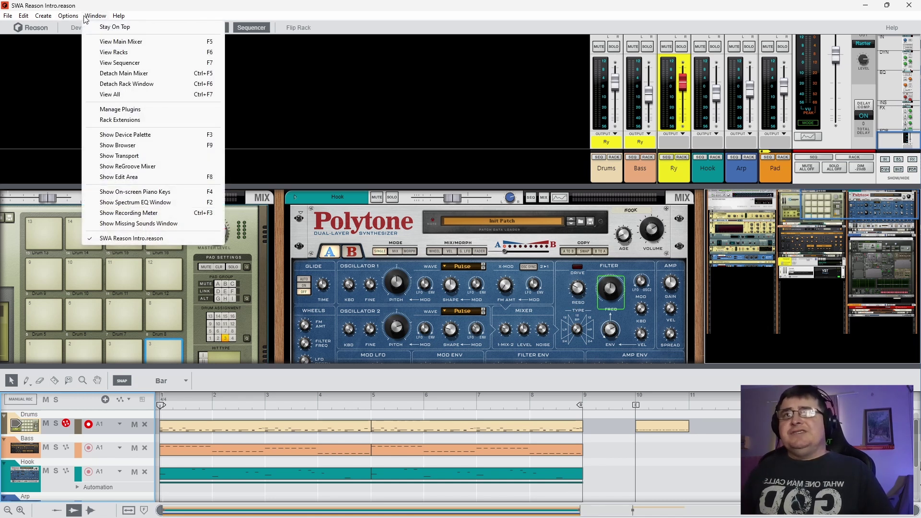
click(136, 157)
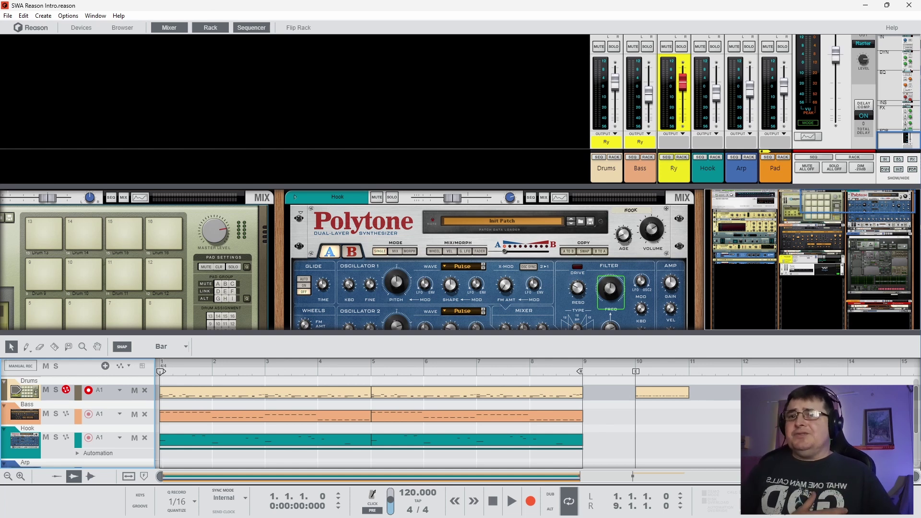
Step: Enlarge the sequencer to show all five tracks, play and stop, and briefly inspect the Bass clip's notes
drag(236, 331, 236, 250)
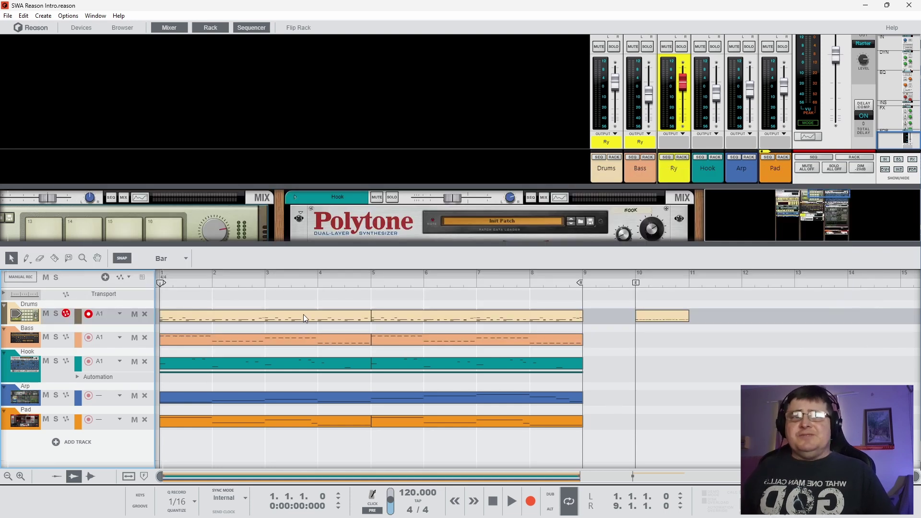
key(space)
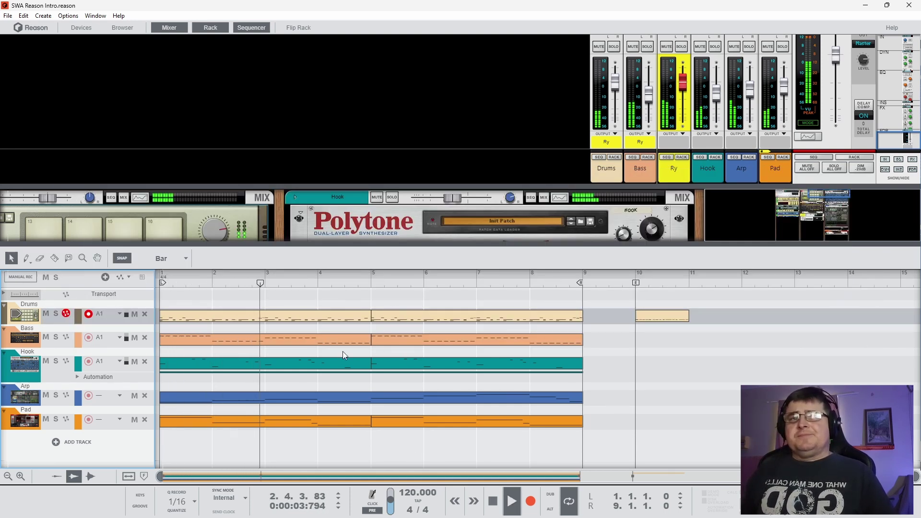
key(space)
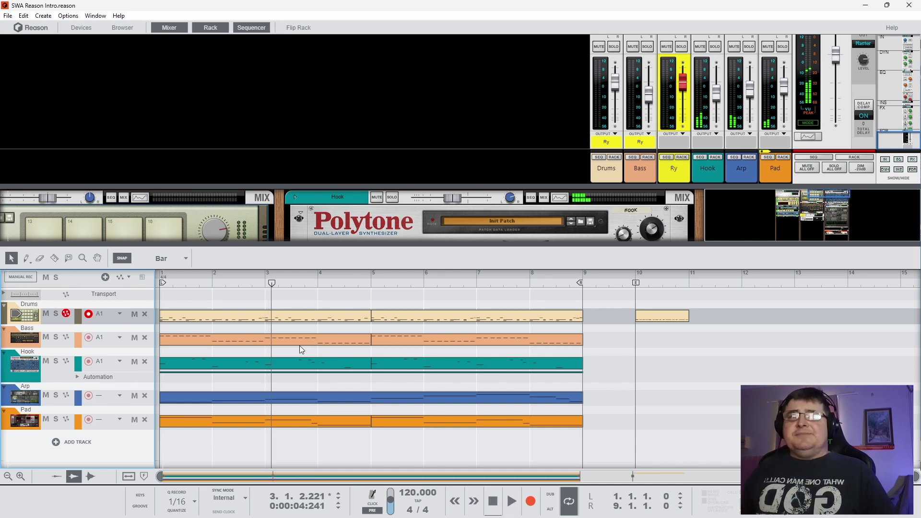
double_click(300, 343)
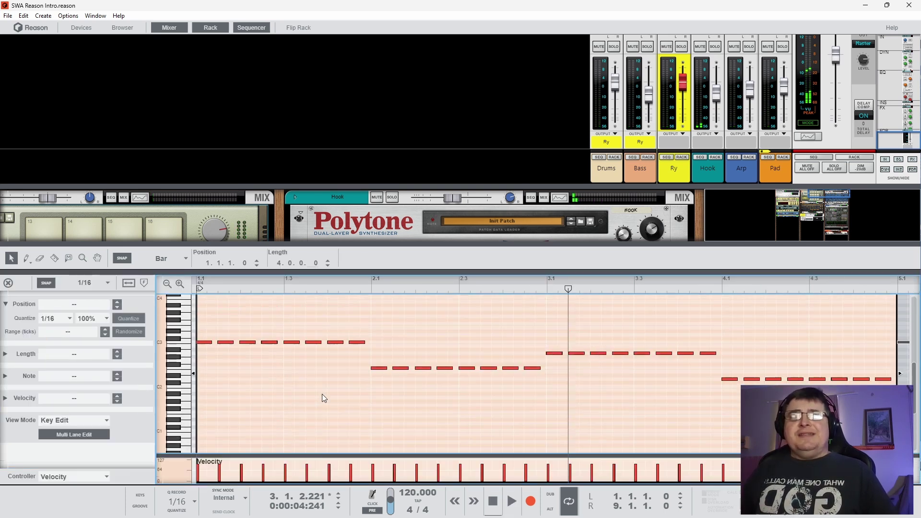
scroll(323, 397, down, 3)
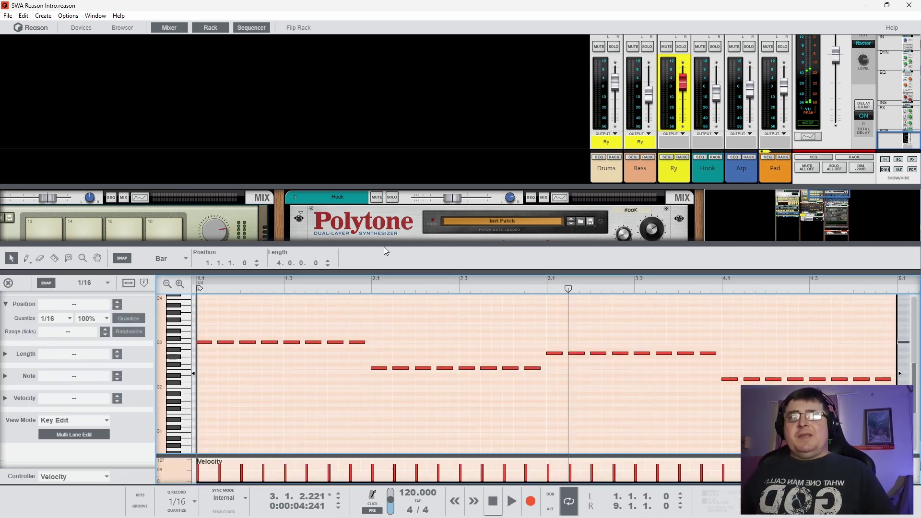
click(8, 283)
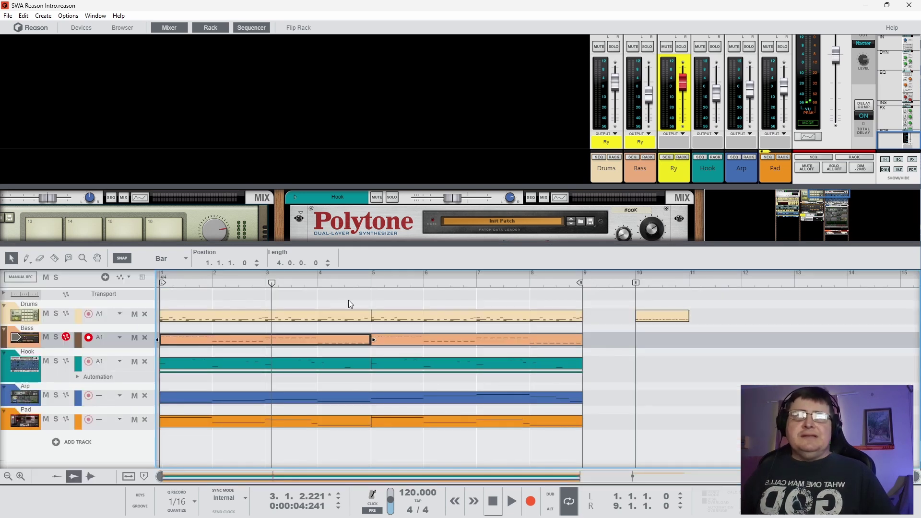
Step: Enable Blocks from the Options menu and zoom to fit the Demo Block
click(70, 18)
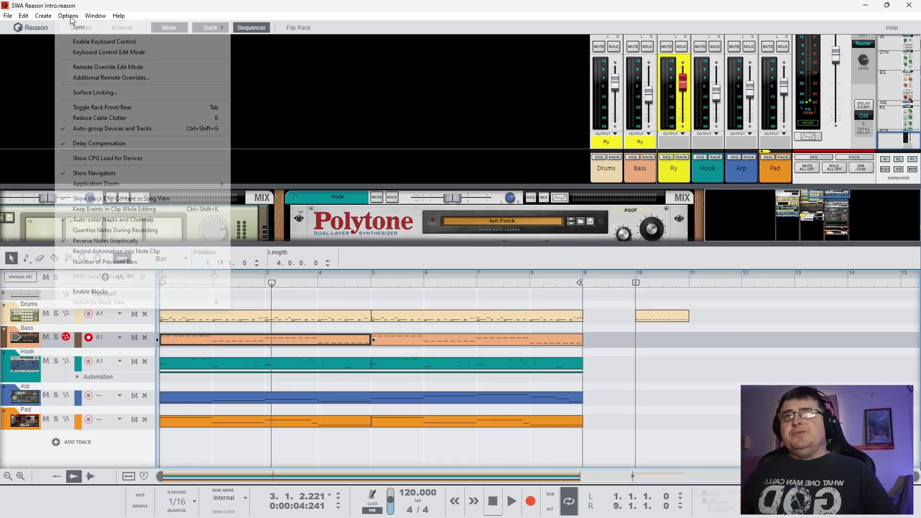
click(92, 291)
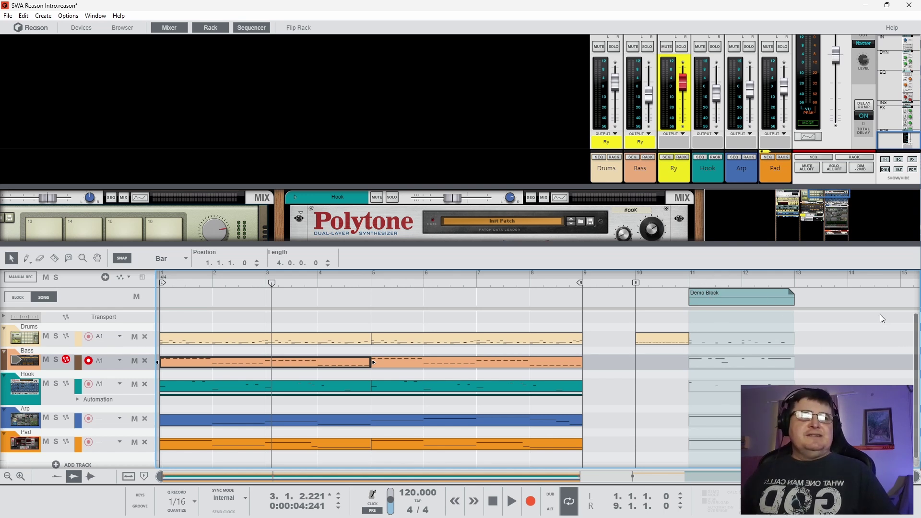
click(91, 476)
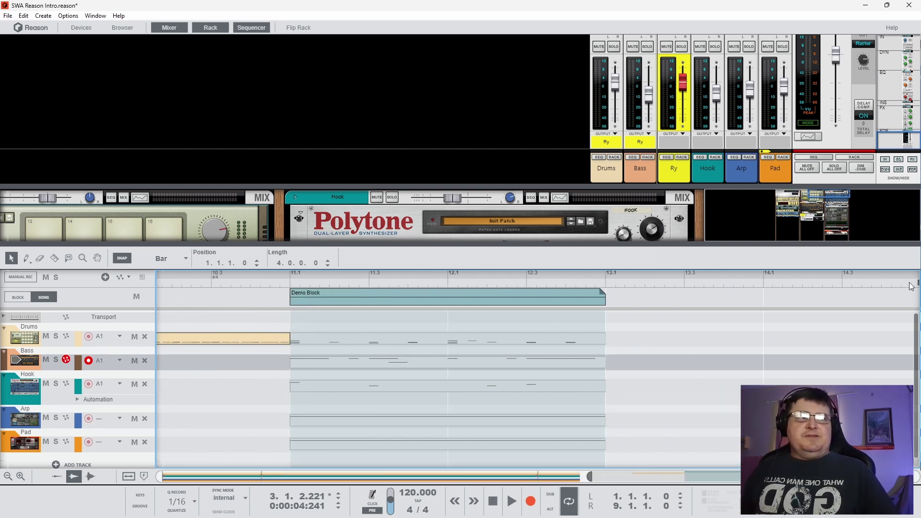
Step: Select the Demo Block at bar 11, loop and play it, and collapse the rack
scroll(320, 306, down, 2)
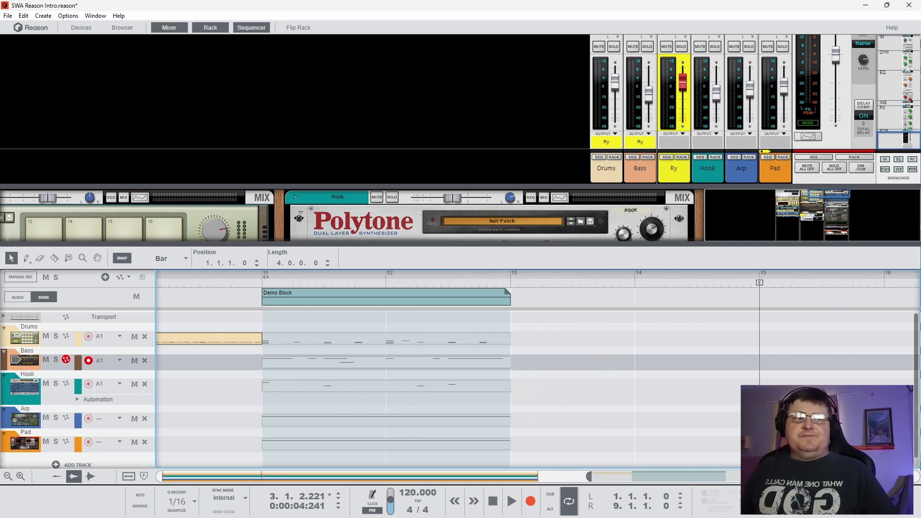
scroll(306, 298, down, 1)
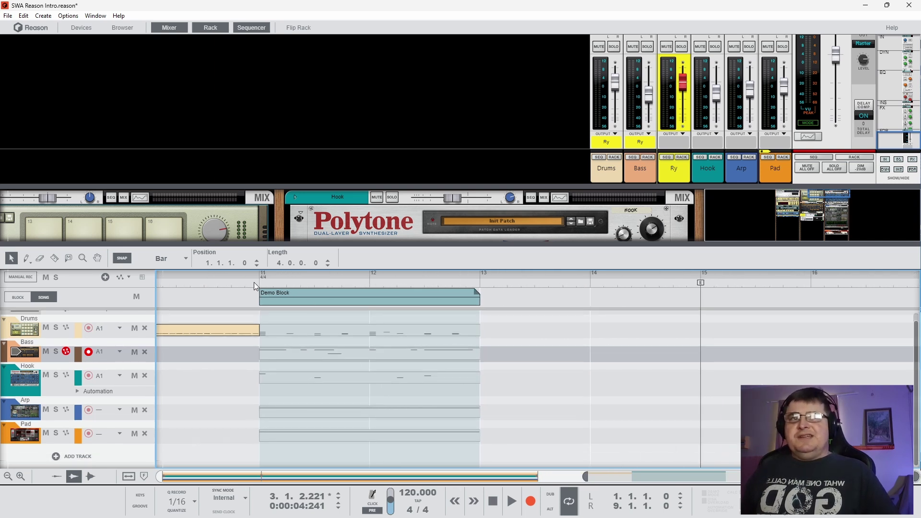
click(260, 282)
click(306, 298)
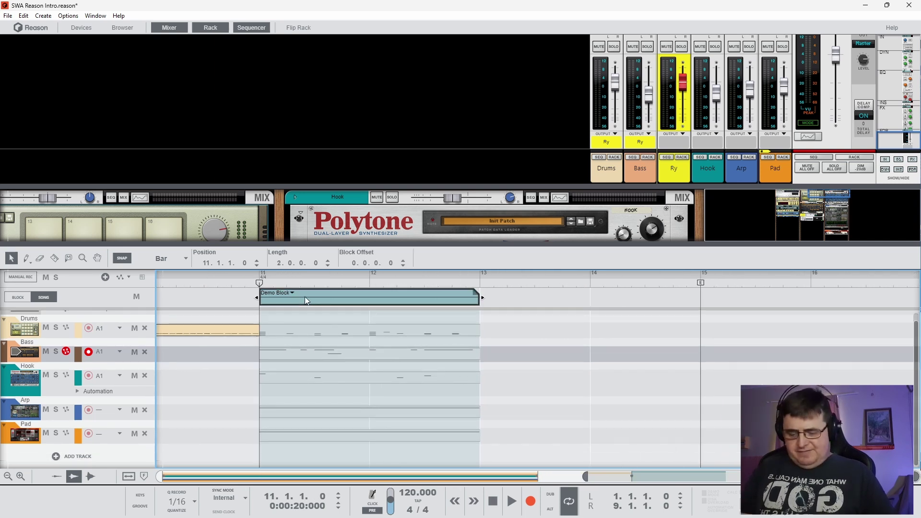
key(p)
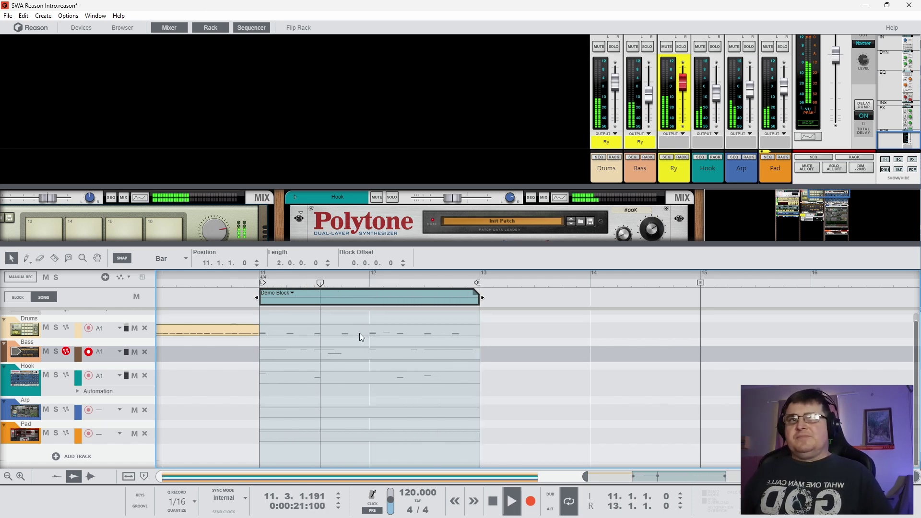
drag(379, 244, 392, 145)
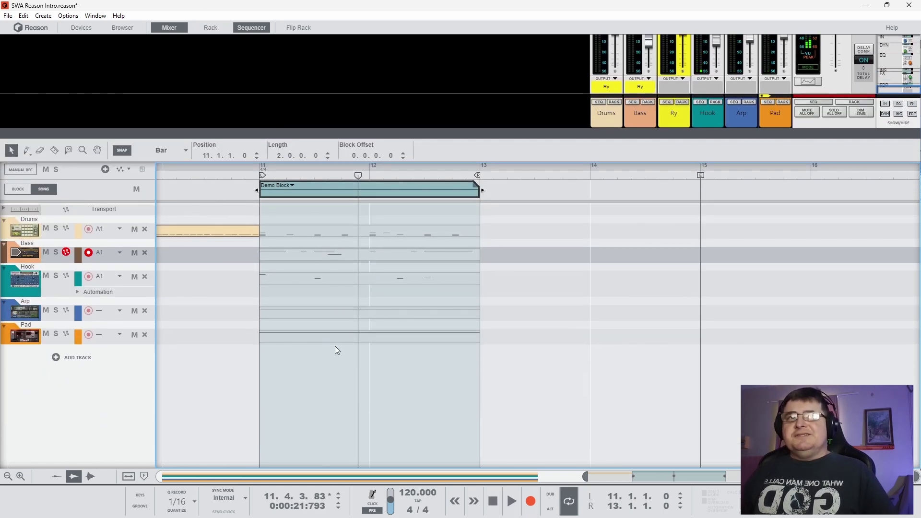
Step: Open the Demo Block in Block mode, zoom in and audition its clips, then return to Song view
double_click(299, 186)
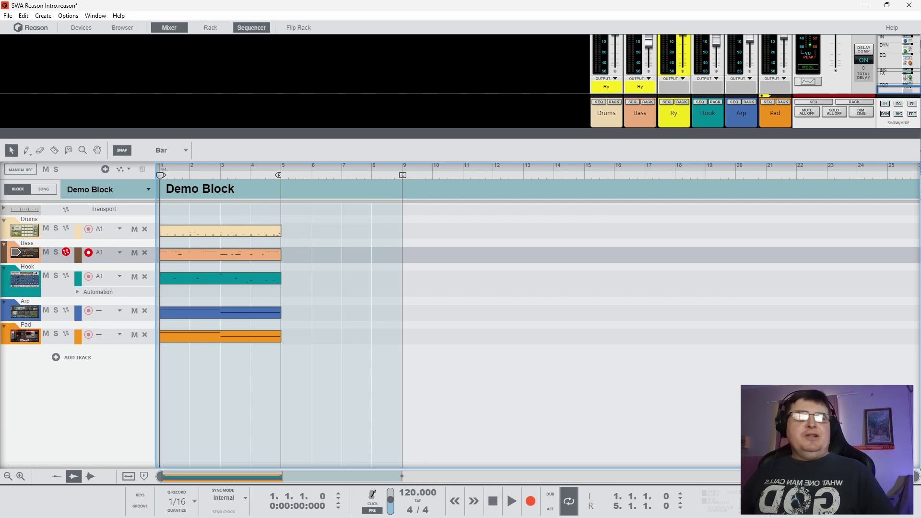
double_click(404, 477)
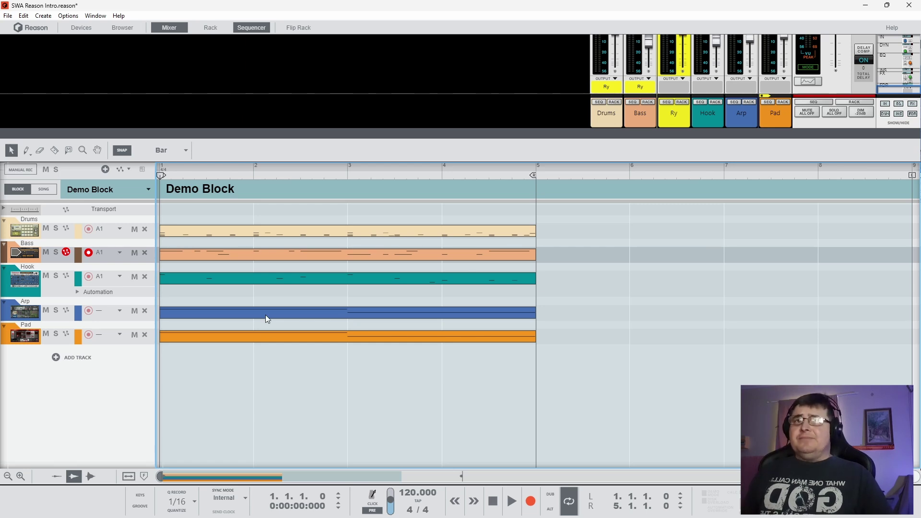
key(space)
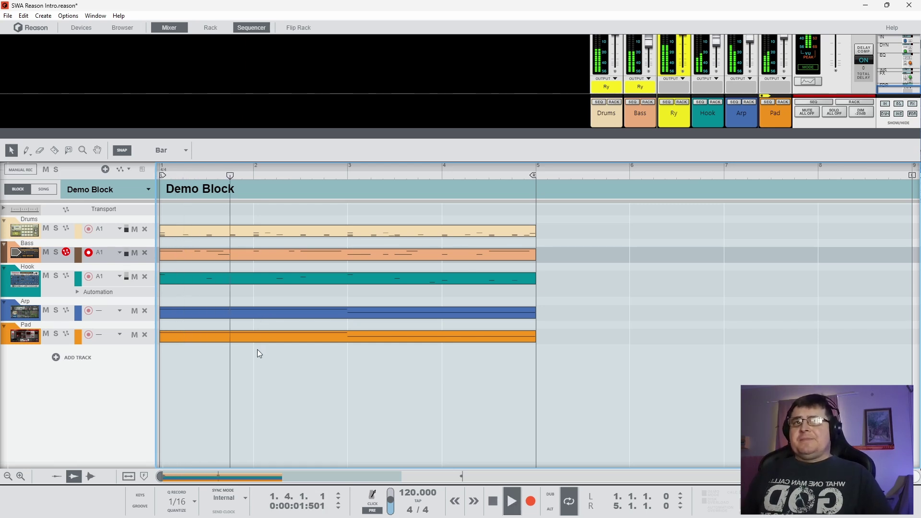
key(space)
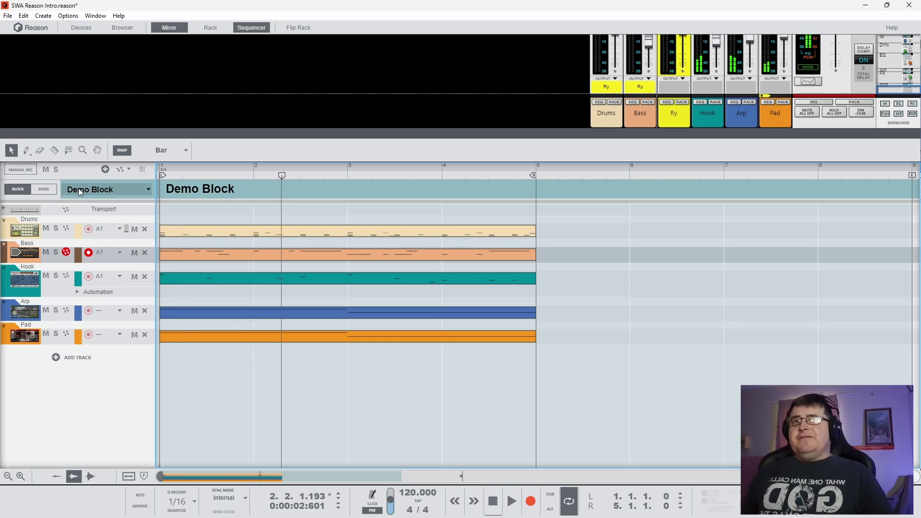
click(44, 193)
Step: Keep the clip assigned to Demo Block, extend the loop end to bar 15, and add a Hook clip at bar 13
click(688, 193)
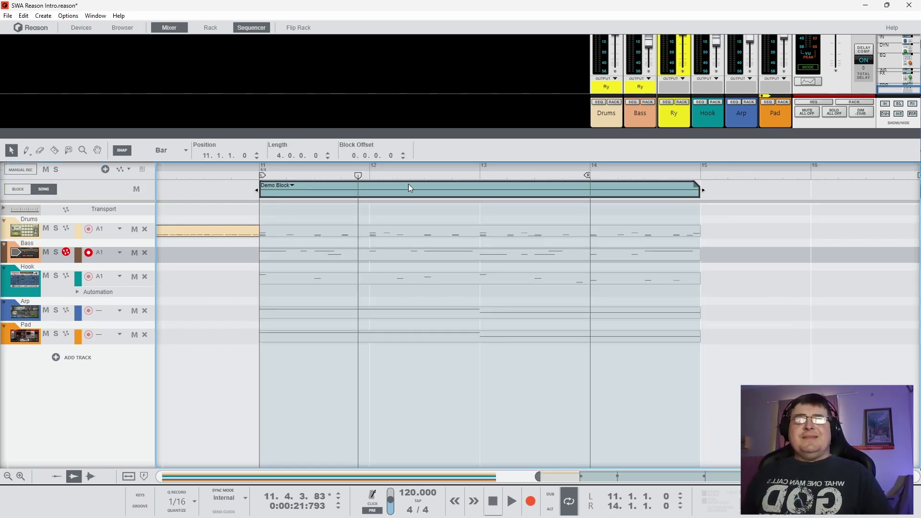
click(289, 186)
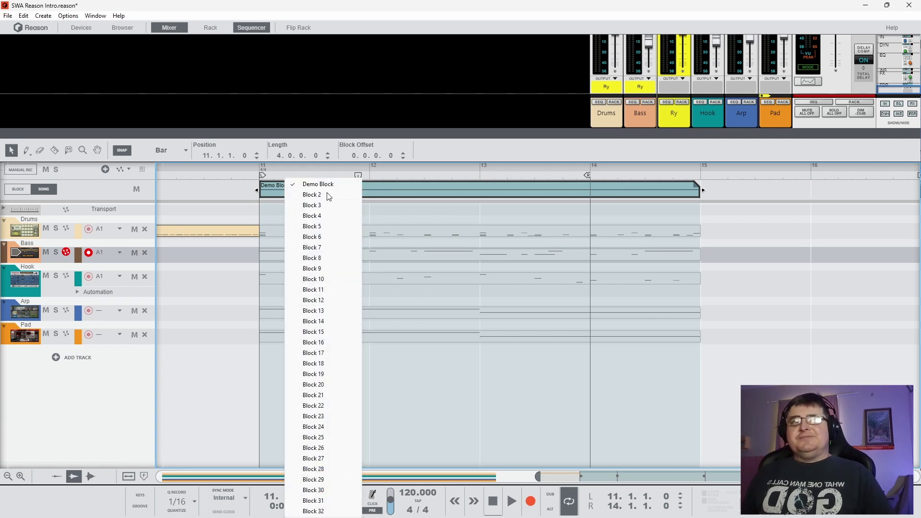
click(370, 174)
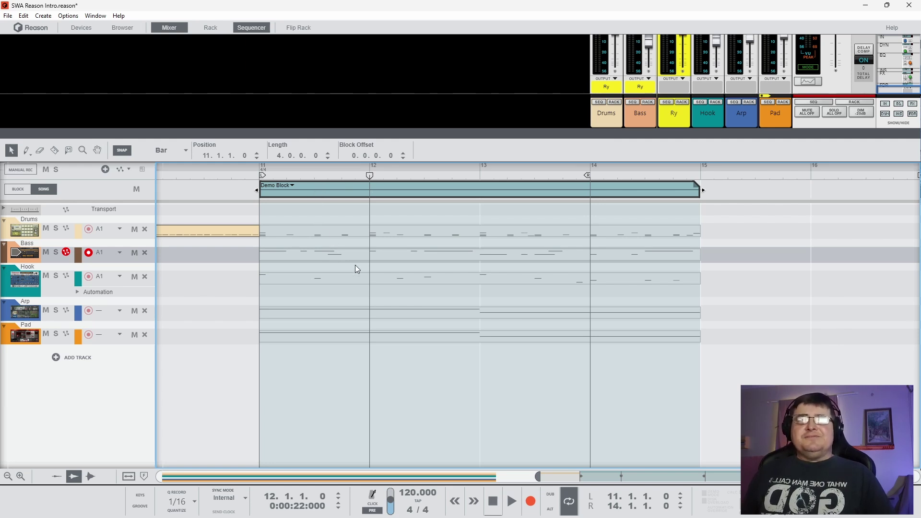
drag(587, 176, 697, 176)
click(400, 277)
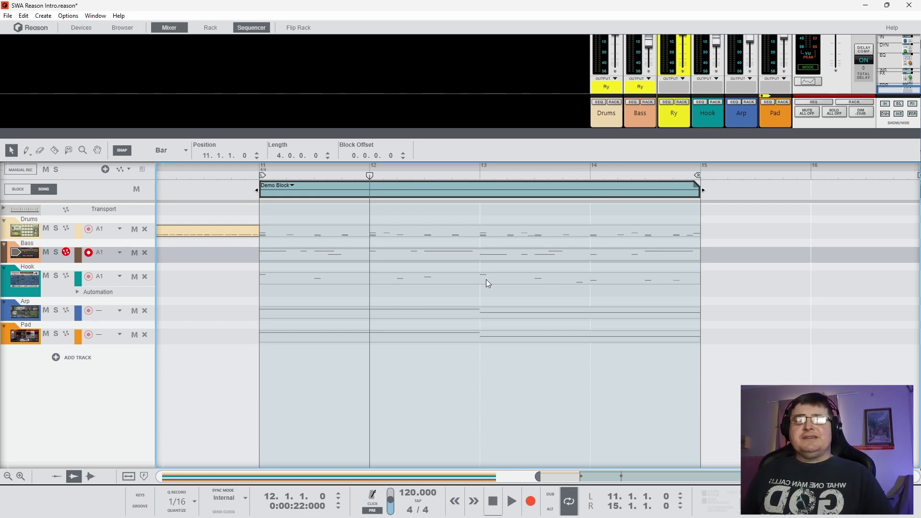
Step: Stretch the new Hook clip to end at bar 15 and open it in the note editor
click(486, 279)
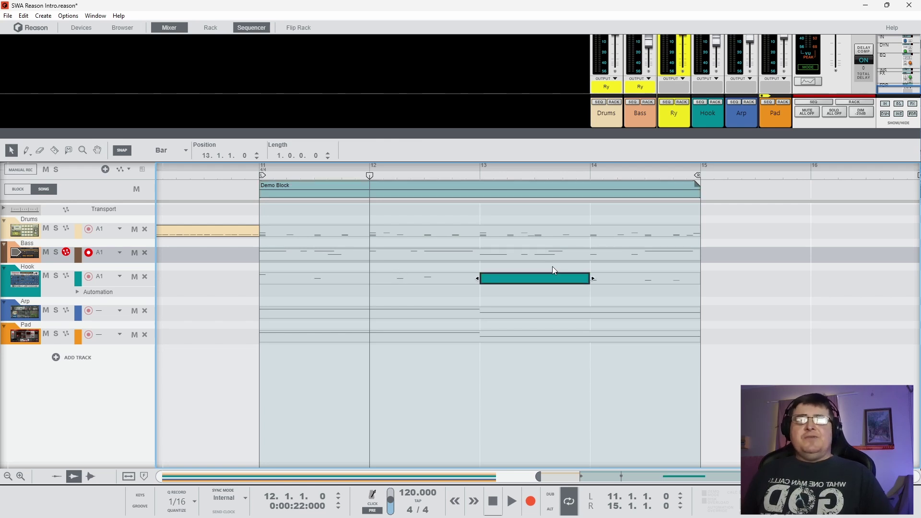
drag(587, 279, 700, 278)
double_click(642, 279)
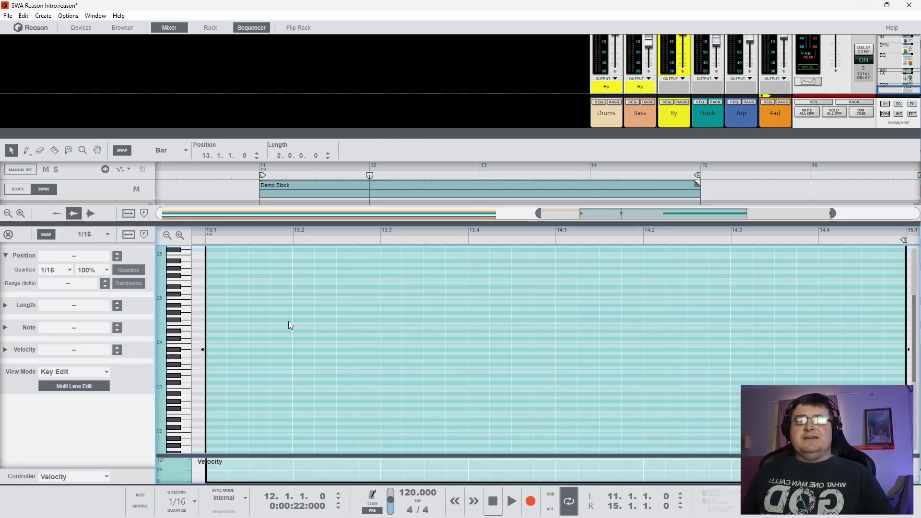
Step: Draw five new hook notes across bars 13–14, then play the loop from bar 11
click(215, 298)
click(544, 371)
click(364, 323)
click(727, 335)
click(819, 342)
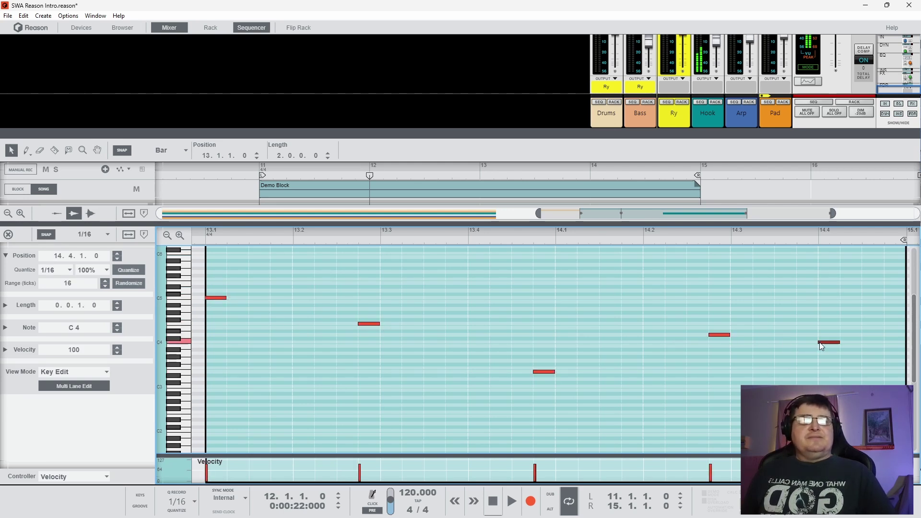
click(7, 235)
click(263, 176)
key(space)
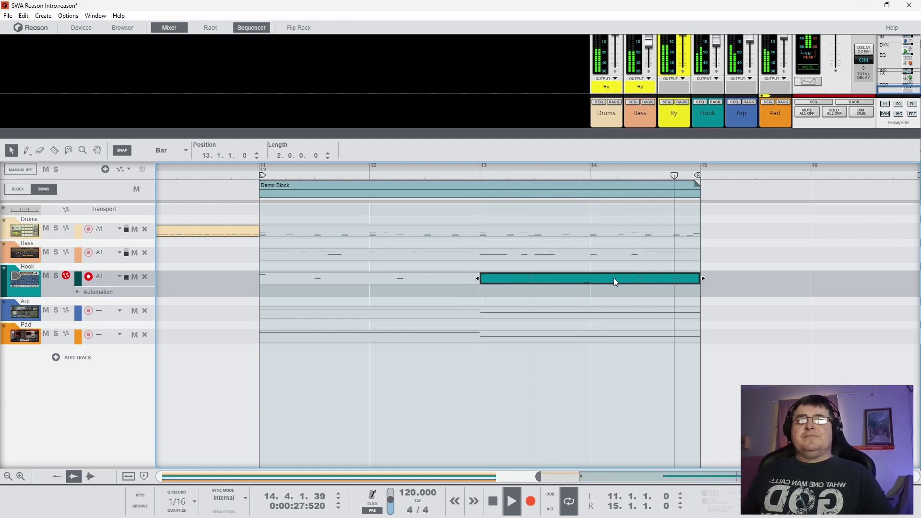
Step: Stop playback and delete the overriding Hook clip at bar 13
key(space)
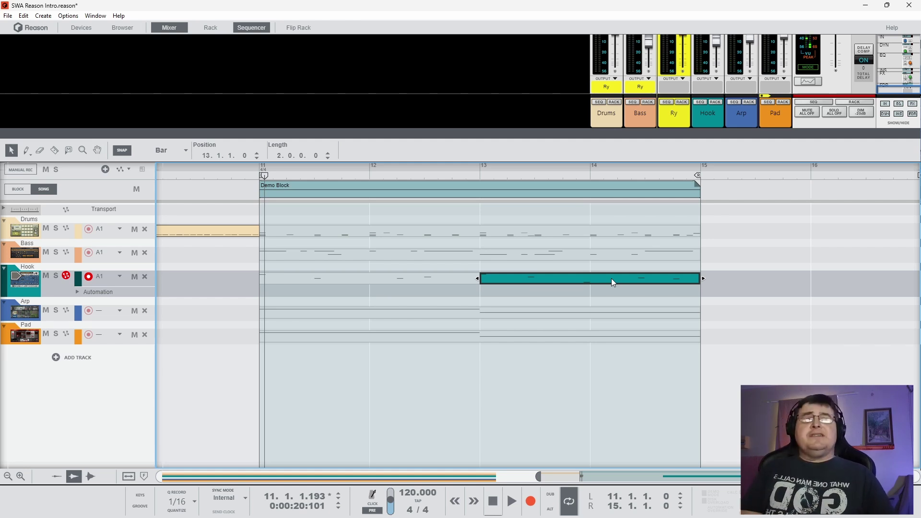
key(Delete)
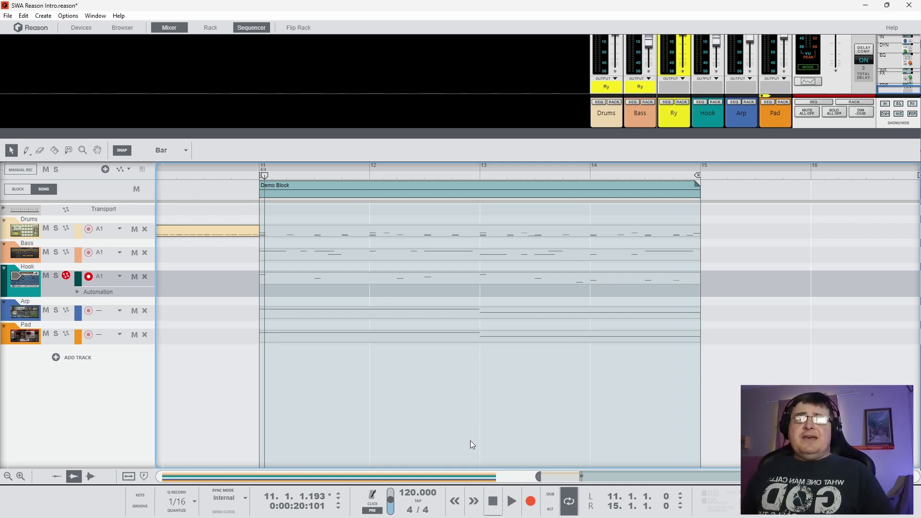
Step: Zoom out to show the whole song and set the loop from bar 1 to bar 9
drag(537, 476, 88, 458)
scroll(538, 316, right, 2)
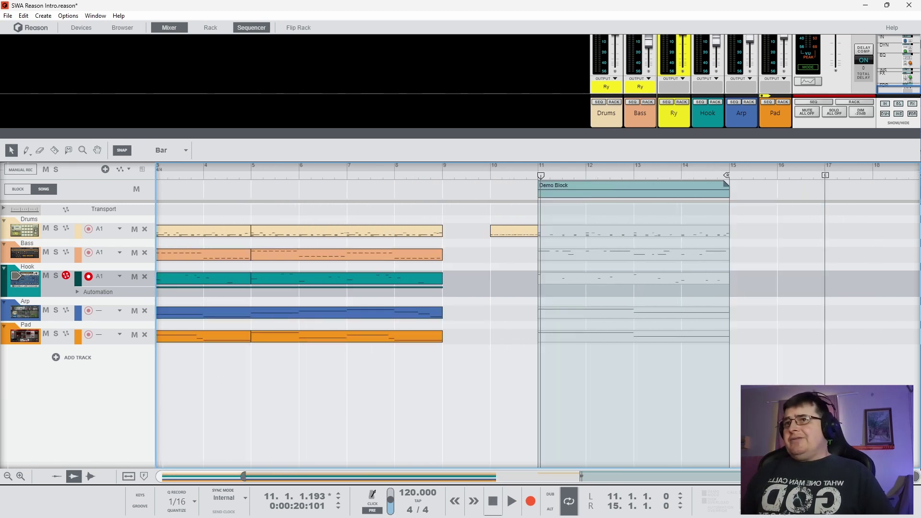
drag(574, 475, 280, 382)
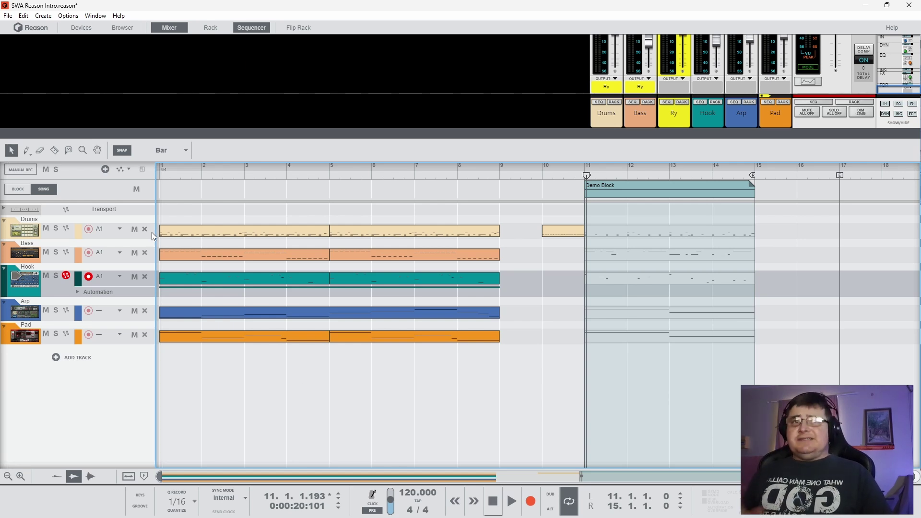
alt+click(163, 176)
alt+click(499, 177)
click(620, 185)
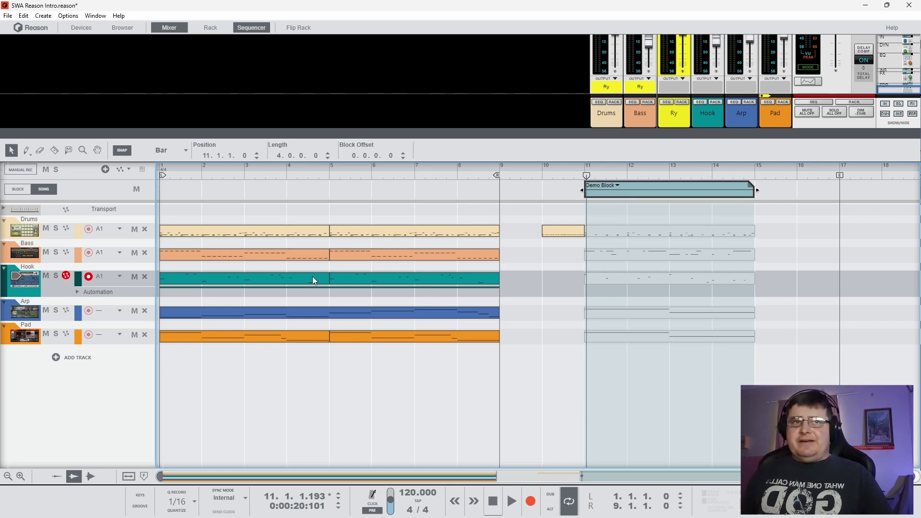
Step: Switch the song-lane block clip to Block 3, then to Block 8
click(618, 185)
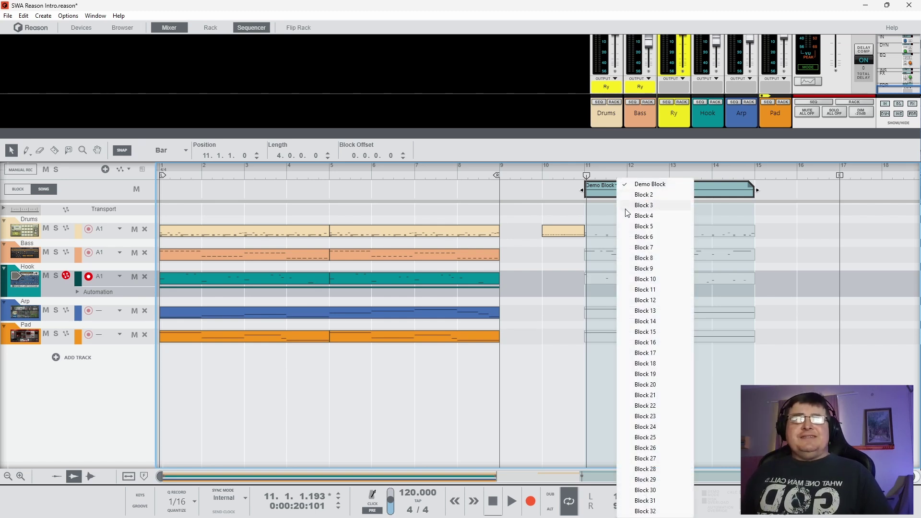
click(643, 205)
click(604, 187)
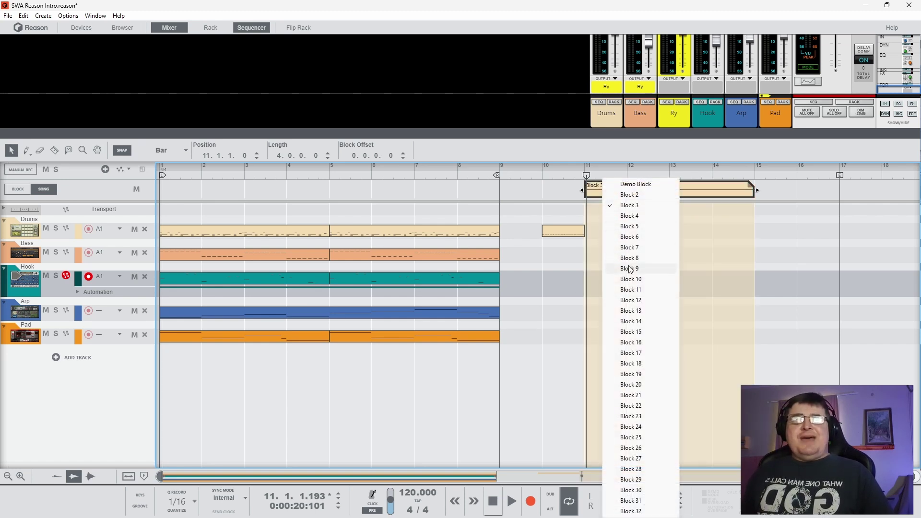
click(631, 259)
Step: Move the Block 8 clip to bar 5 and back to bar 11, then reassign it to Demo Block
drag(660, 189, 393, 189)
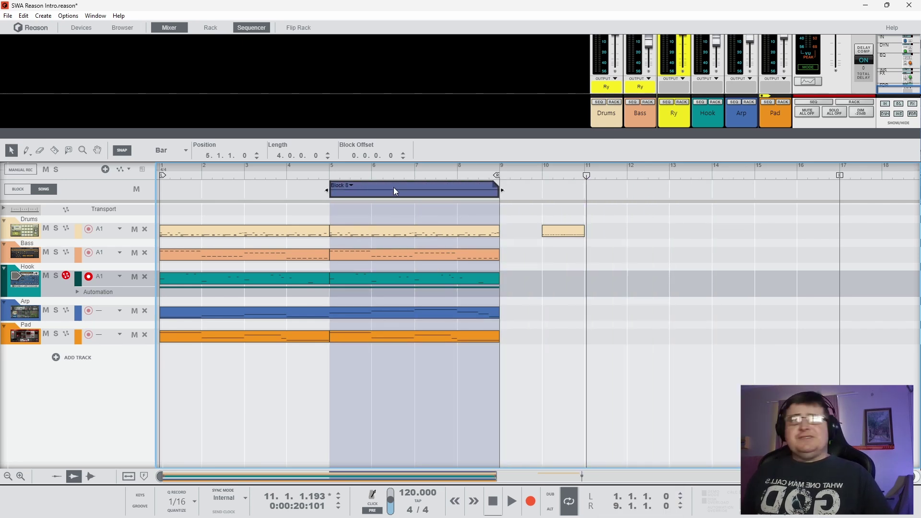
drag(394, 191, 611, 195)
click(606, 186)
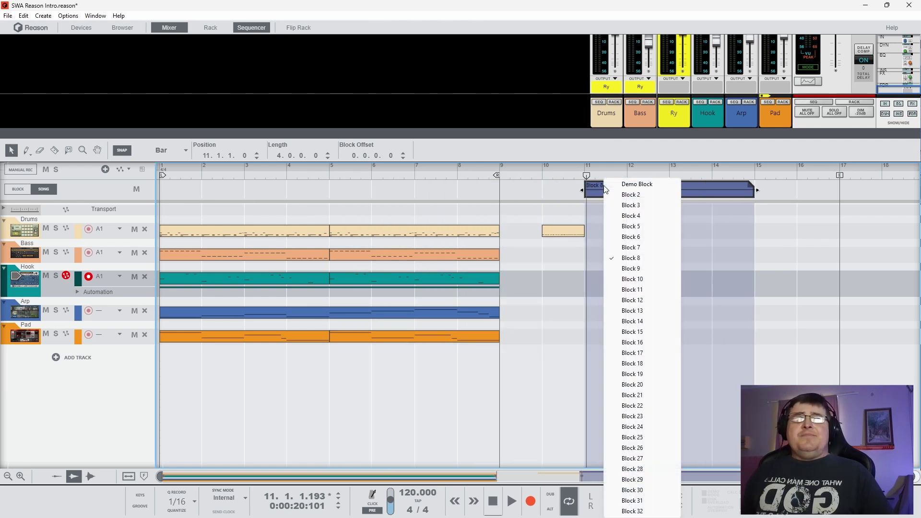
click(634, 183)
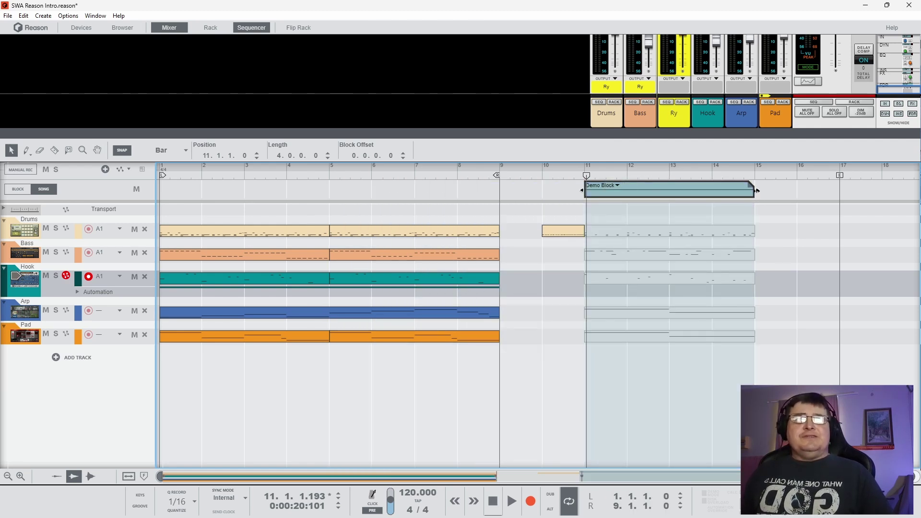
mouse_move(756, 192)
mouse_down()
mouse_move(839, 193)
mouse_move(748, 195)
mouse_up()
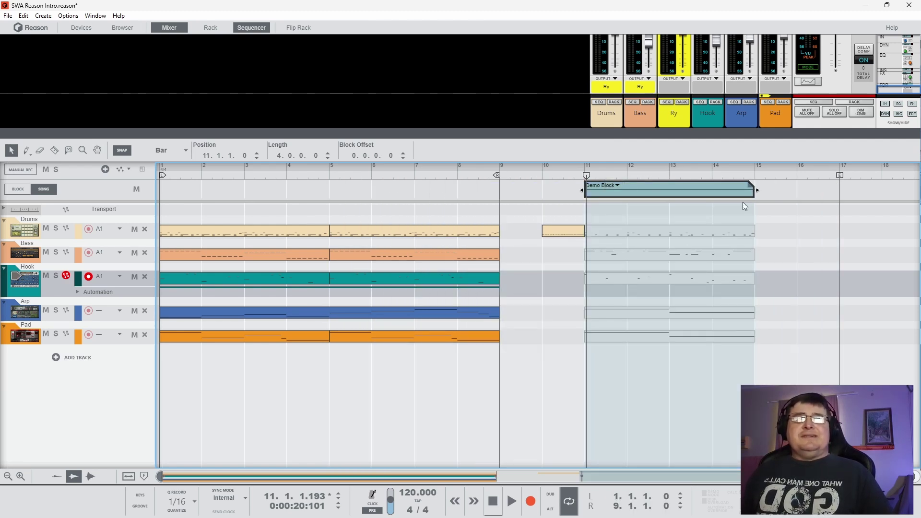